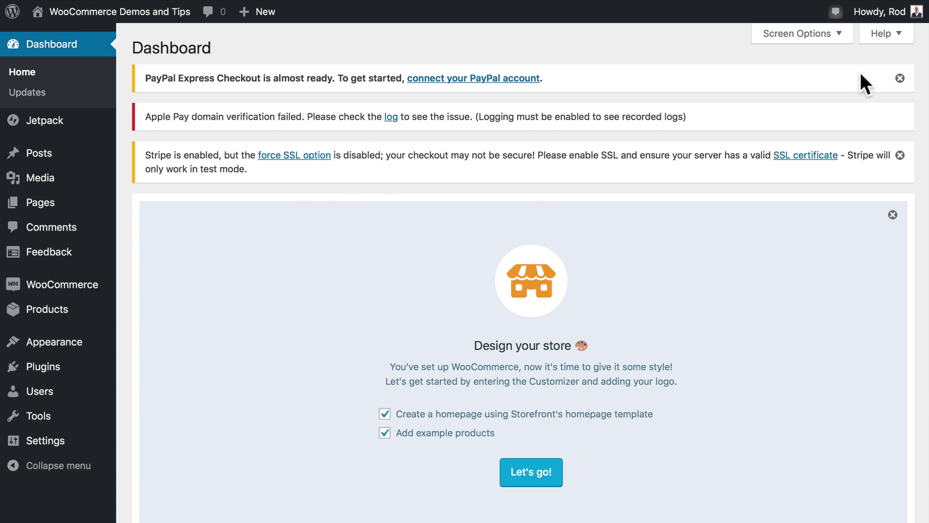
# - Close the PayPal Express Checkout notice at the top of the Dashboard
pyautogui.click(901, 78)
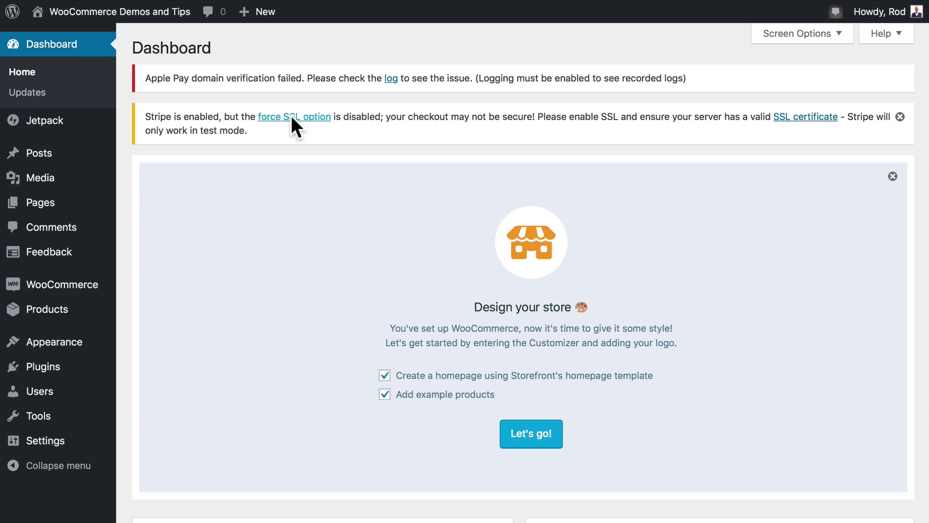
# - Enable Force secure checkout in the Checkout settings so the Stripe SSL warning disappears
pyautogui.click(291, 116)
pyautogui.click(306, 111)
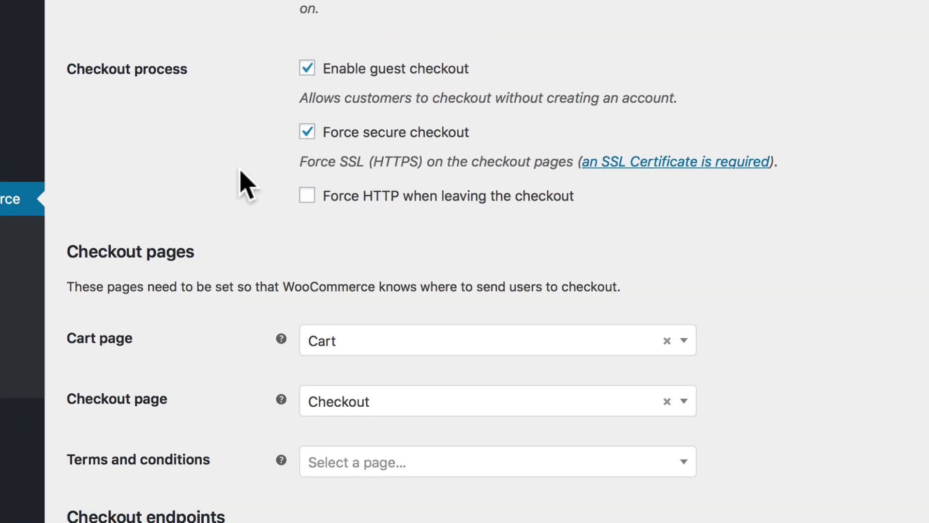
pyautogui.scroll(10, 241, 171)
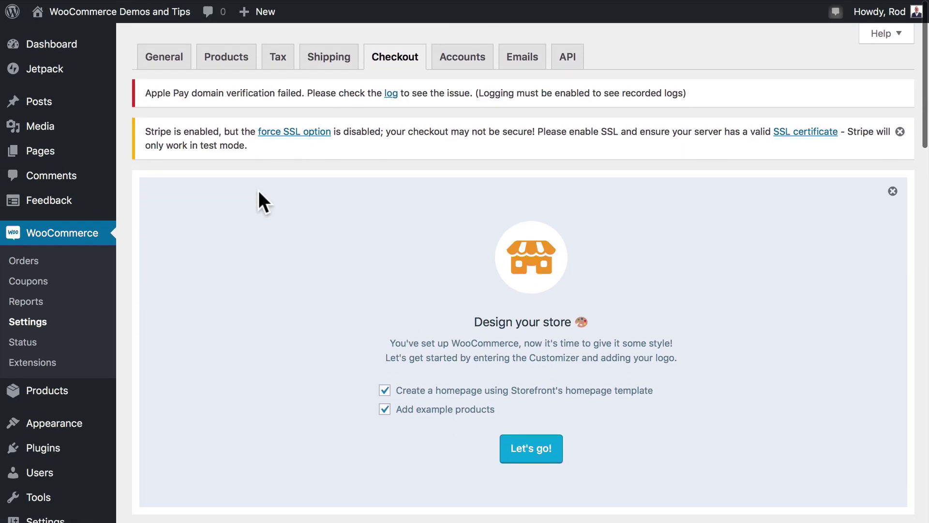
pyautogui.scroll(-15, 258, 191)
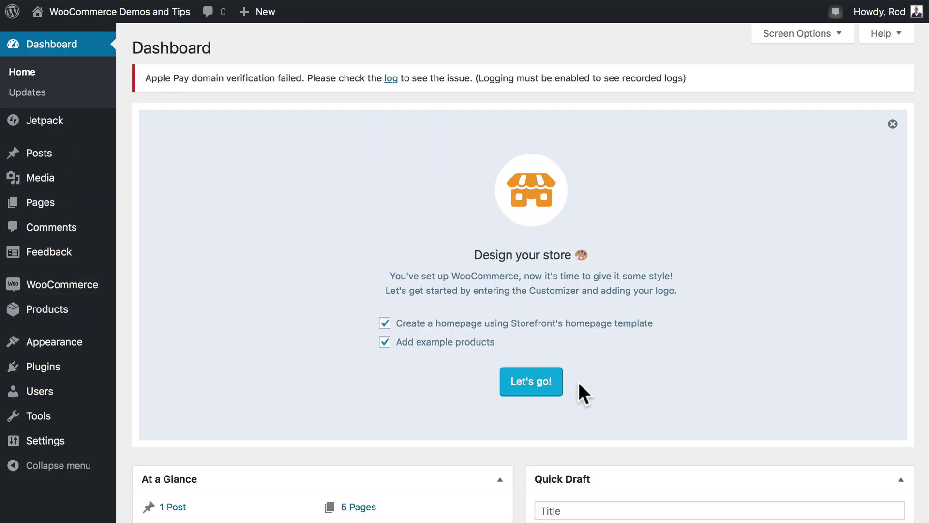
# - Close the Design your store panel and open a blank Add new product page
pyautogui.click(893, 123)
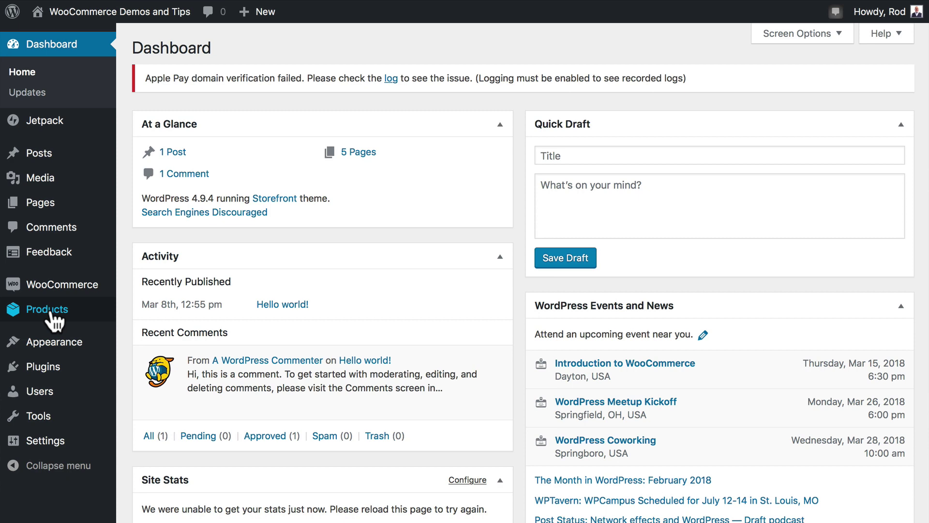
pyautogui.moveTo(42, 316)
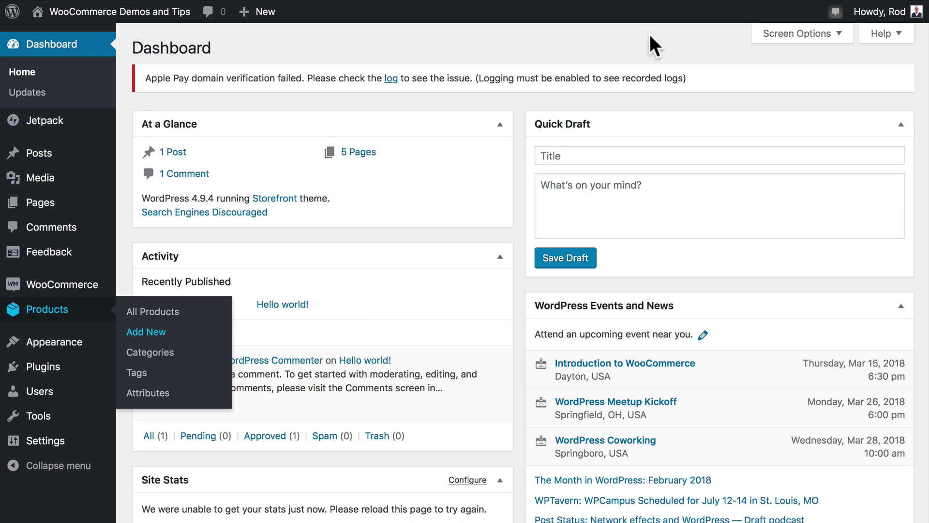
pyautogui.click(518, 2)
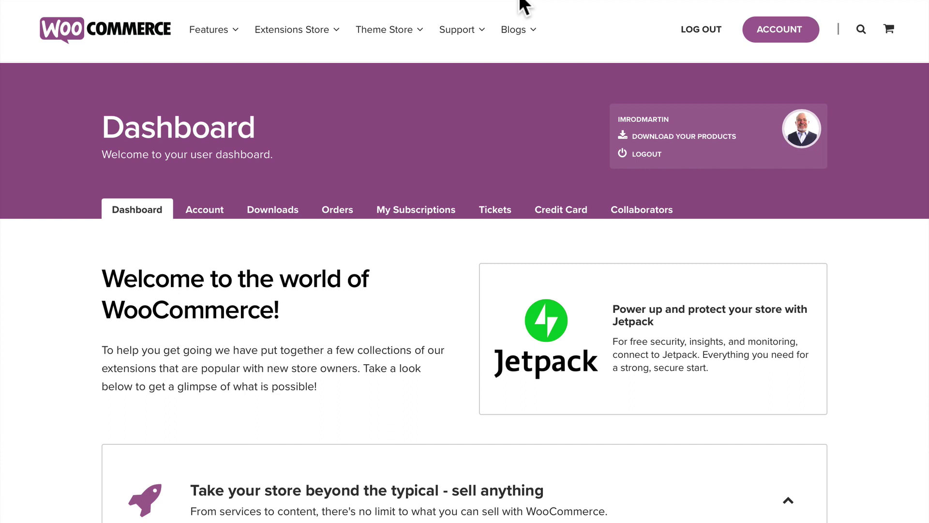
pyautogui.click(189, 2)
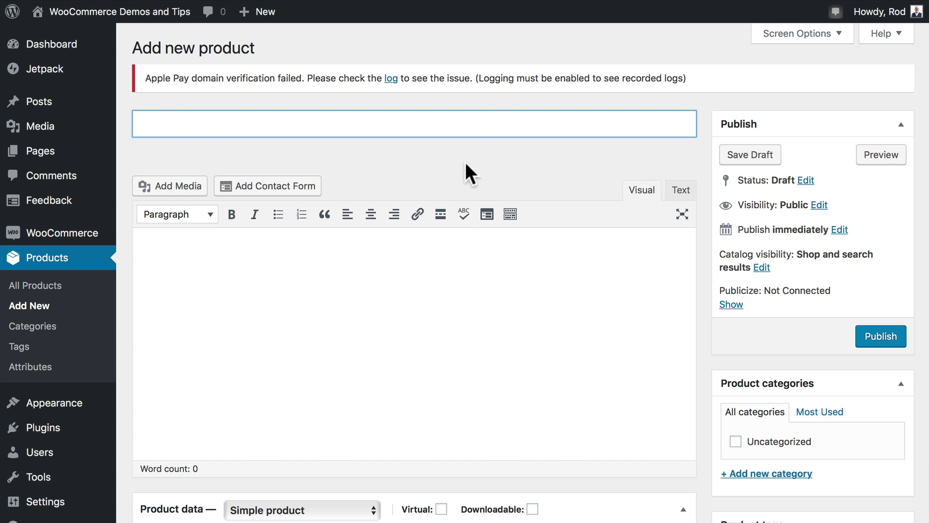
# - Title the new product 'Dinosaurs Are Awesome T-Shirt'
pyautogui.scroll(-5, 465, 163)
pyautogui.scroll(-4, 466, 162)
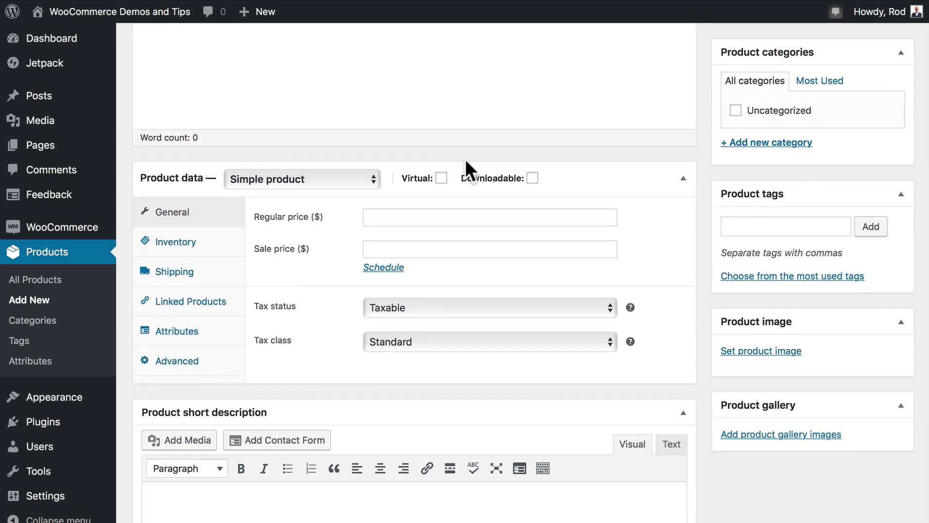
pyautogui.scroll(-4, 466, 159)
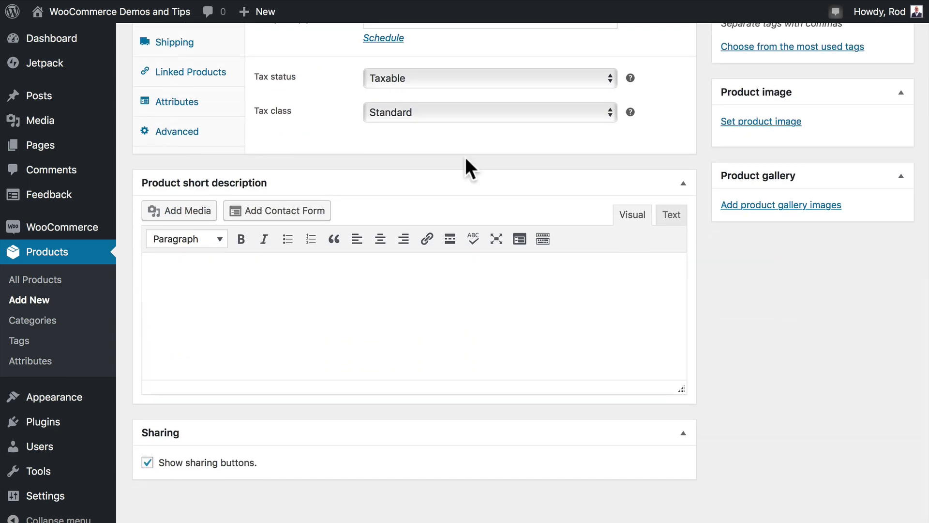
pyautogui.scroll(13, 466, 157)
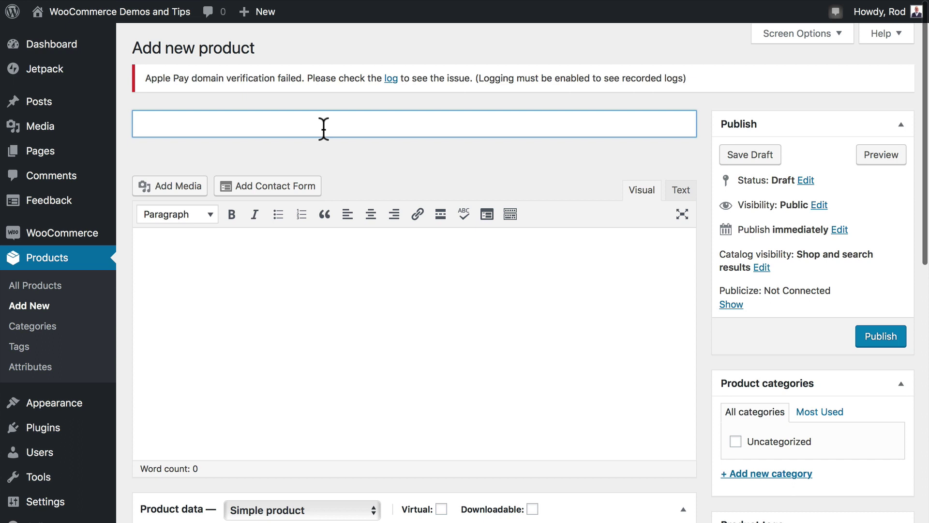
pyautogui.write('D')
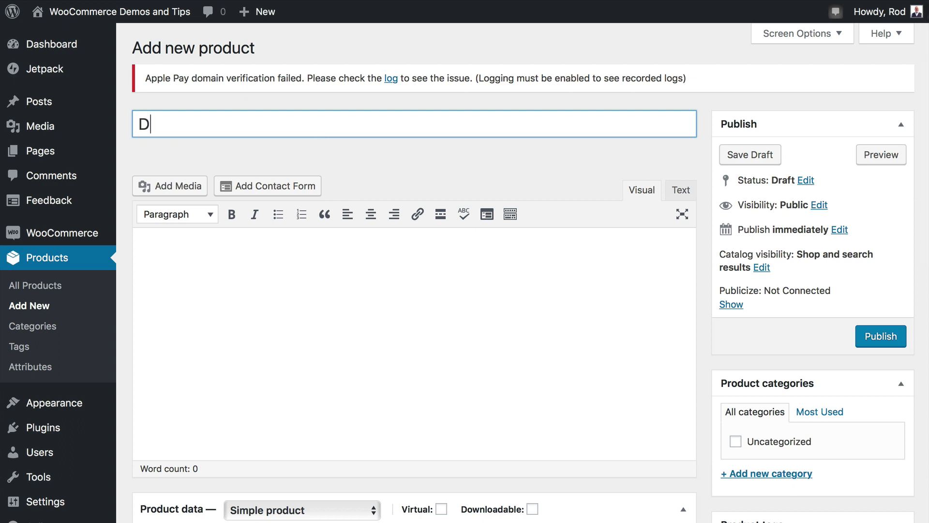
pyautogui.write('inosaurs')
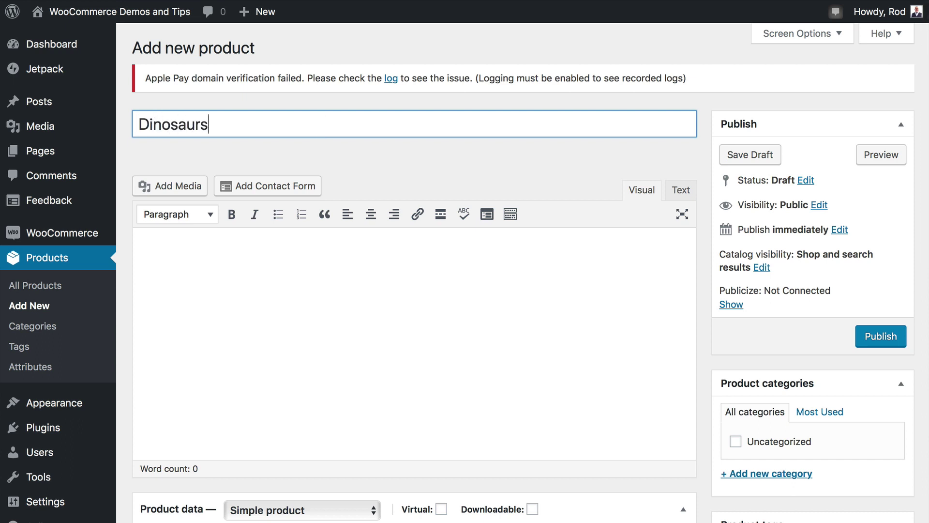
pyautogui.write(' Are Awesome T-')
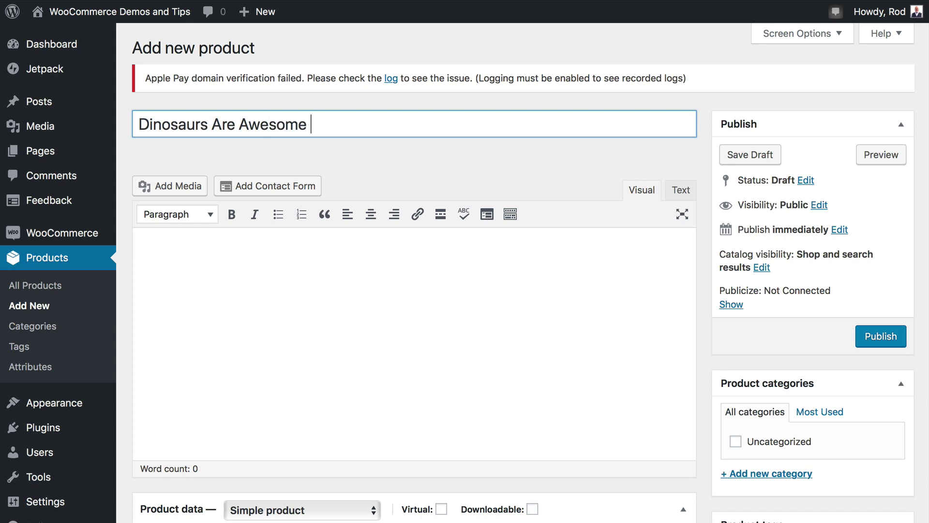
pyautogui.write('Shirt')
pyautogui.click(329, 246)
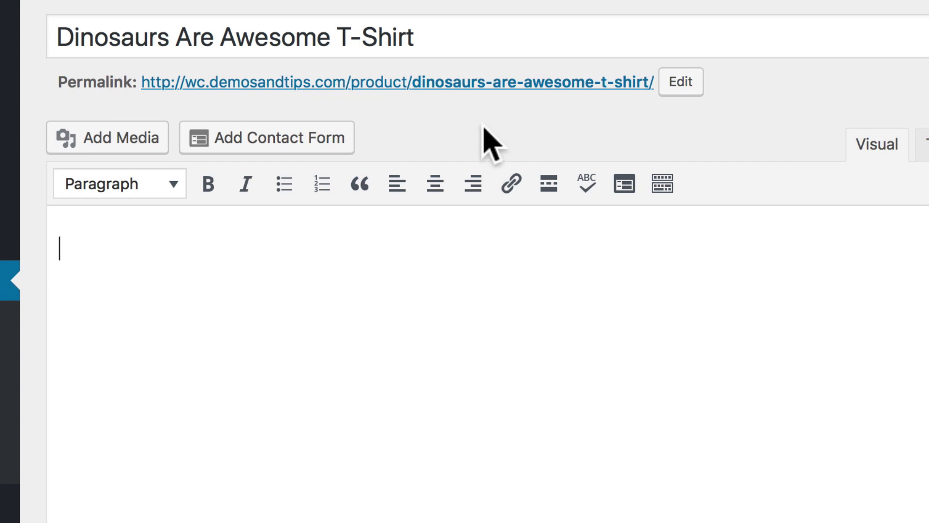
# - Shorten the permalink slug to dinosaurs-awesome-tshirt
pyautogui.click(673, 92)
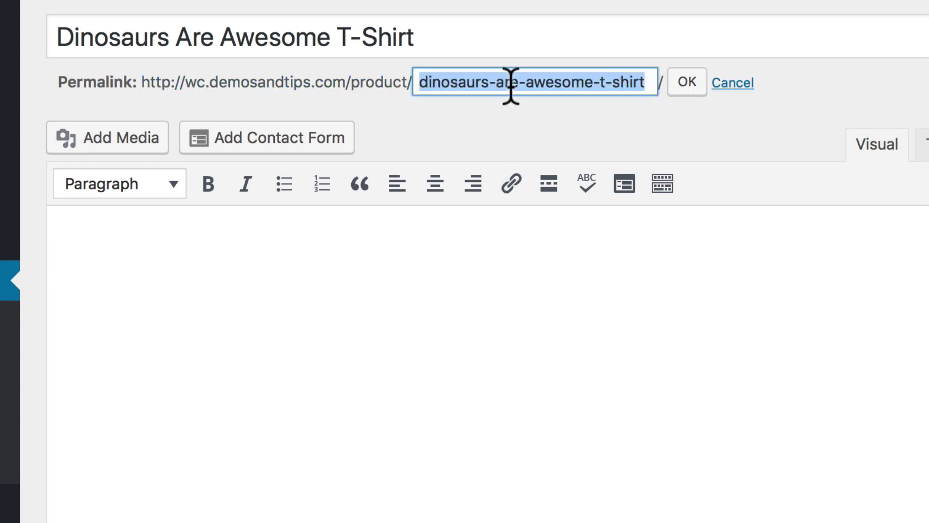
pyautogui.click(527, 83)
pyautogui.press('BackSpace')
pyautogui.press('BackSpace')
pyautogui.press('BackSpace')
pyautogui.press('BackSpace')
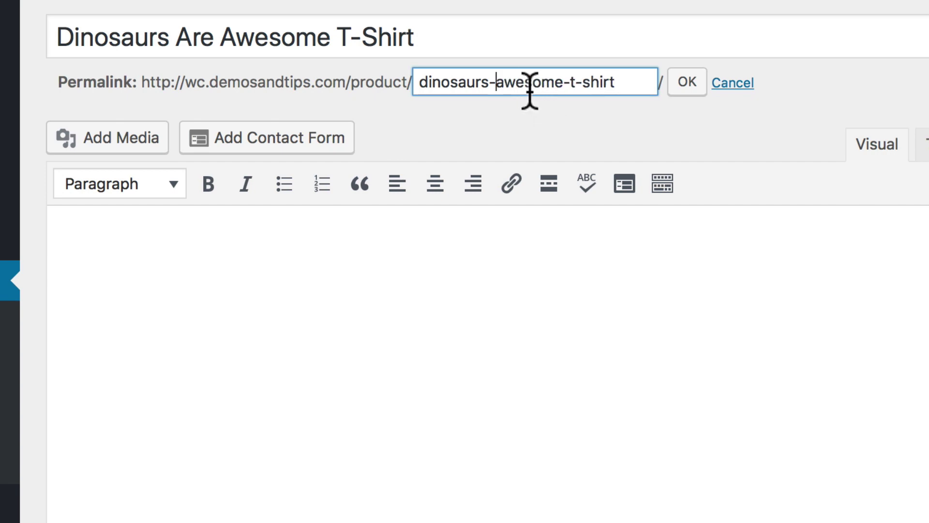
pyautogui.click(576, 83)
pyautogui.press('BackSpace')
pyautogui.click(685, 82)
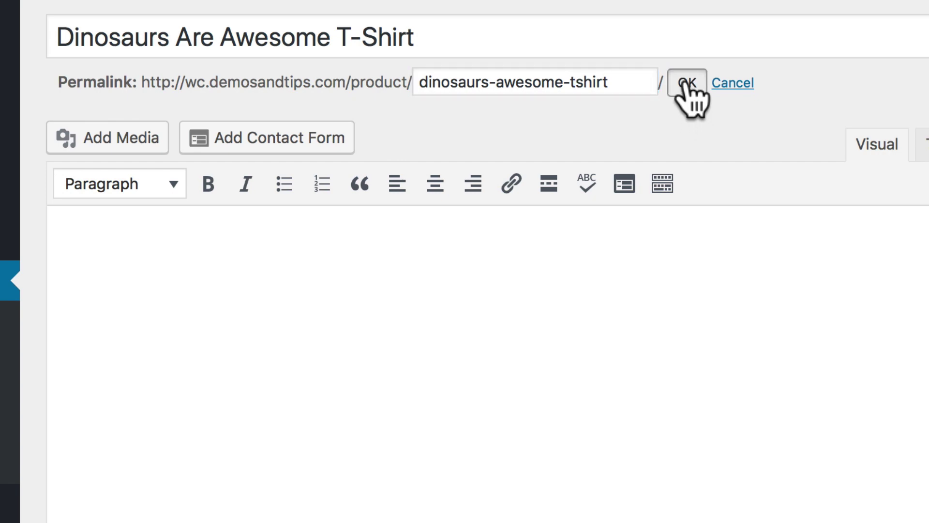
pyautogui.click(567, 337)
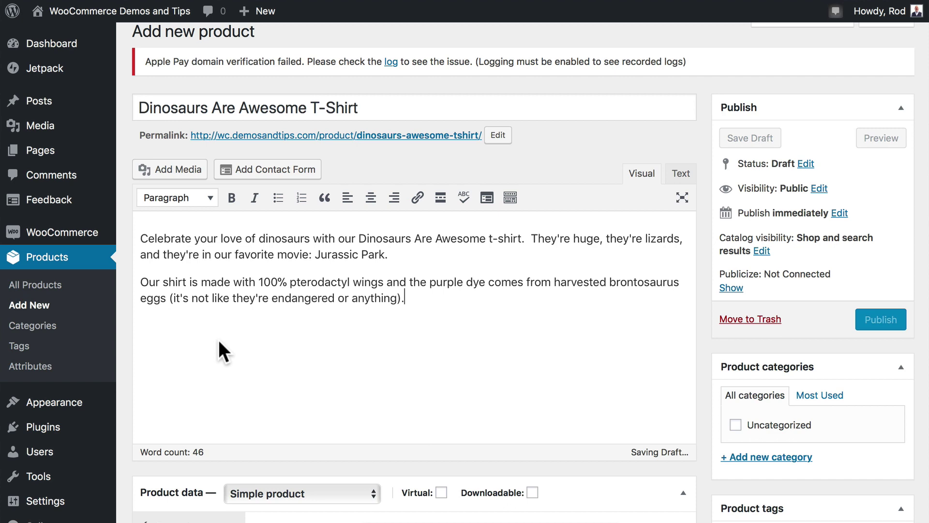
# - Scroll down from the finished two-paragraph description to the Product data box
pyautogui.scroll(-8, 219, 340)
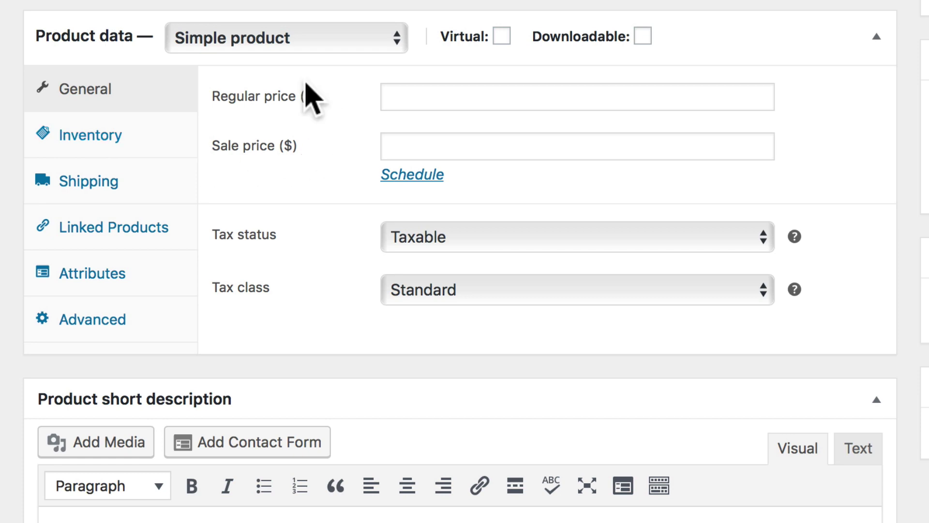
# - Keep Simple product type and set regular price 30 and sale price 25
pyautogui.click(275, 40)
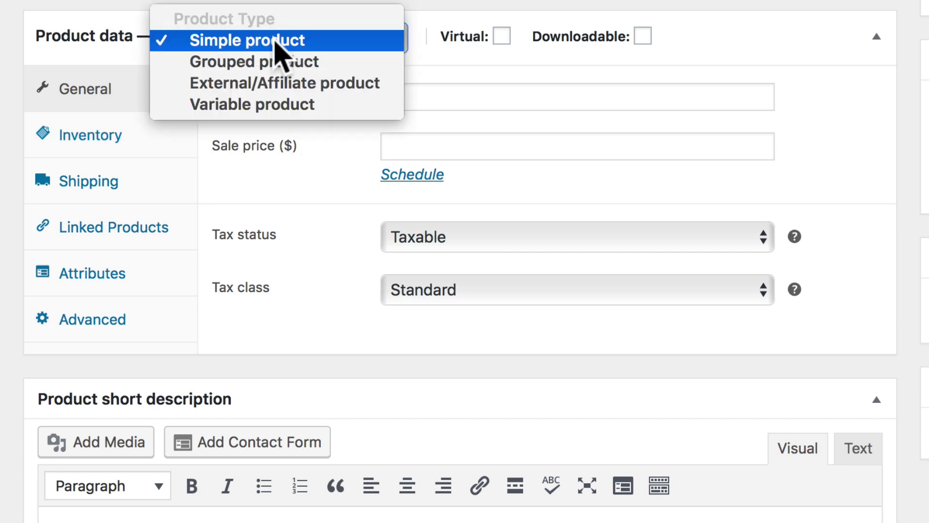
pyautogui.click(274, 41)
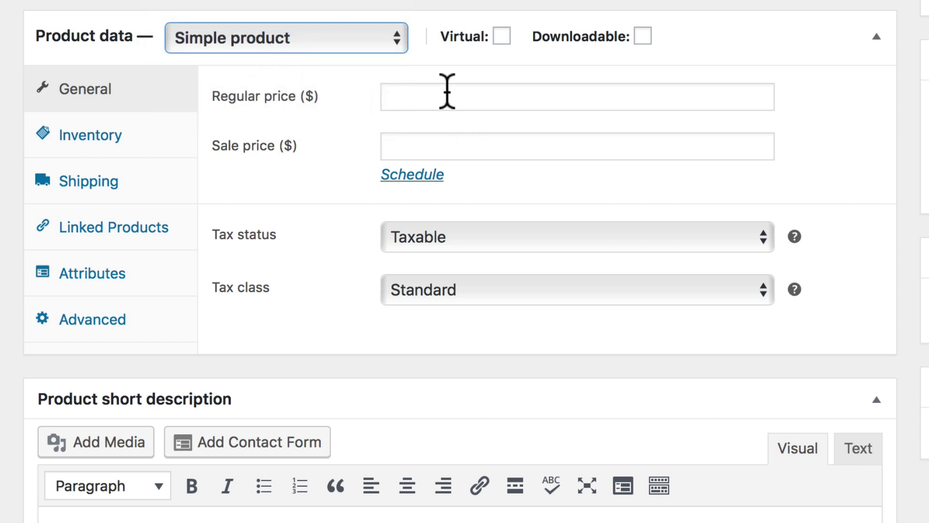
pyautogui.click(447, 92)
pyautogui.write('30')
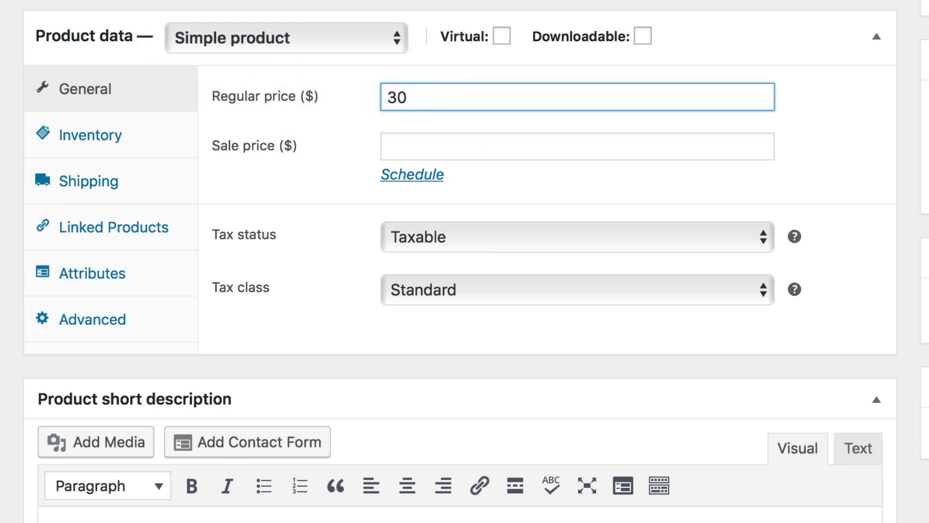
pyautogui.click(576, 146)
pyautogui.write('25')
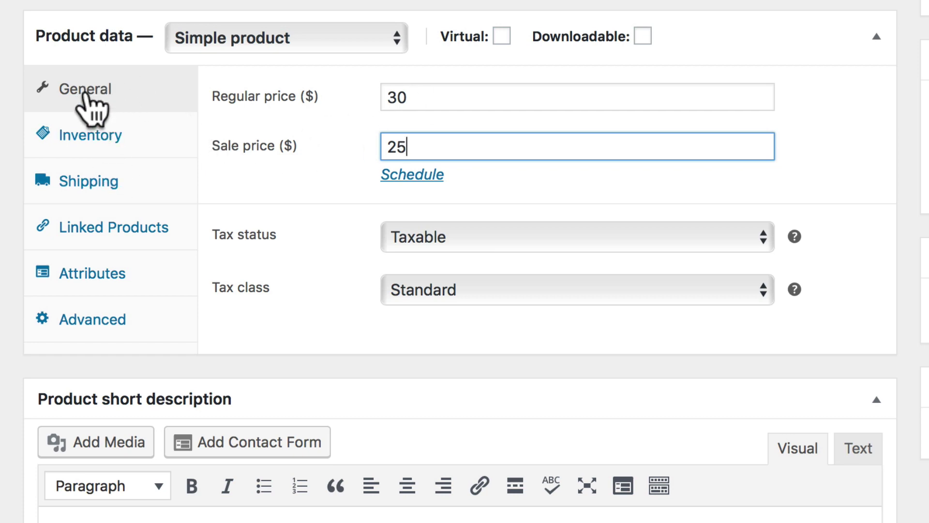
# - Review the Inventory, Shipping, Linked Products, Attributes and Advanced tabs, then return to General
pyautogui.click(88, 143)
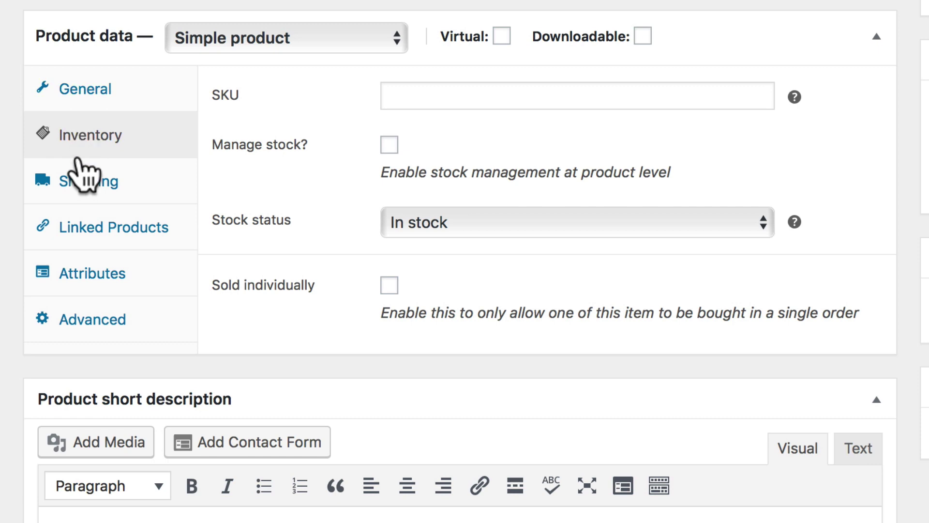
pyautogui.click(78, 189)
pyautogui.click(84, 230)
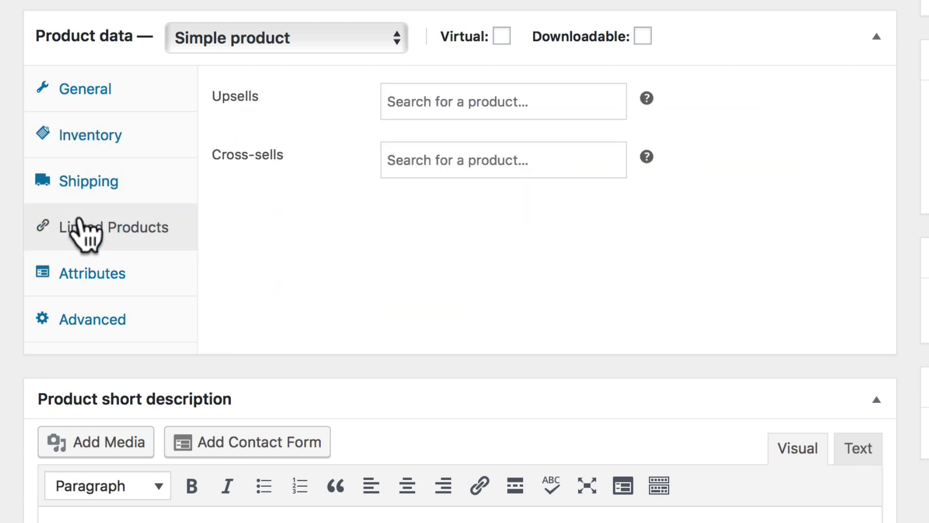
pyautogui.click(80, 283)
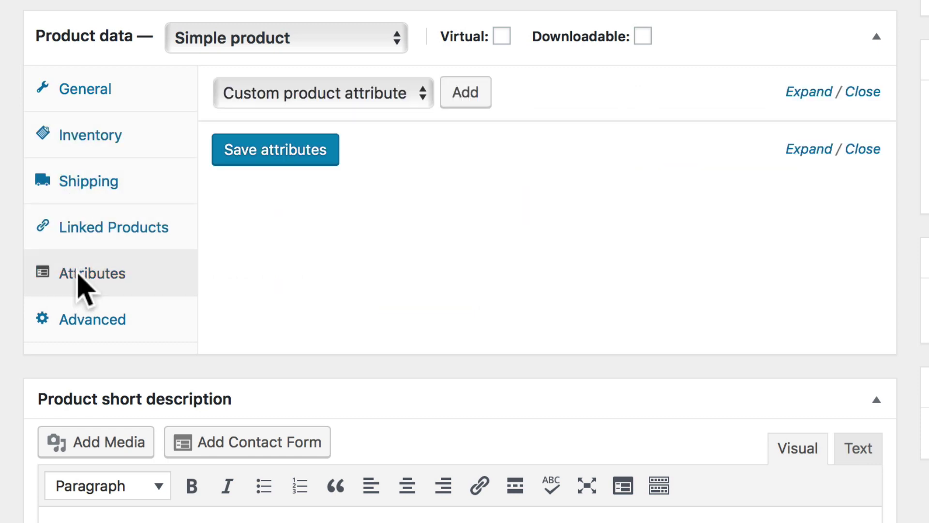
pyautogui.click(85, 325)
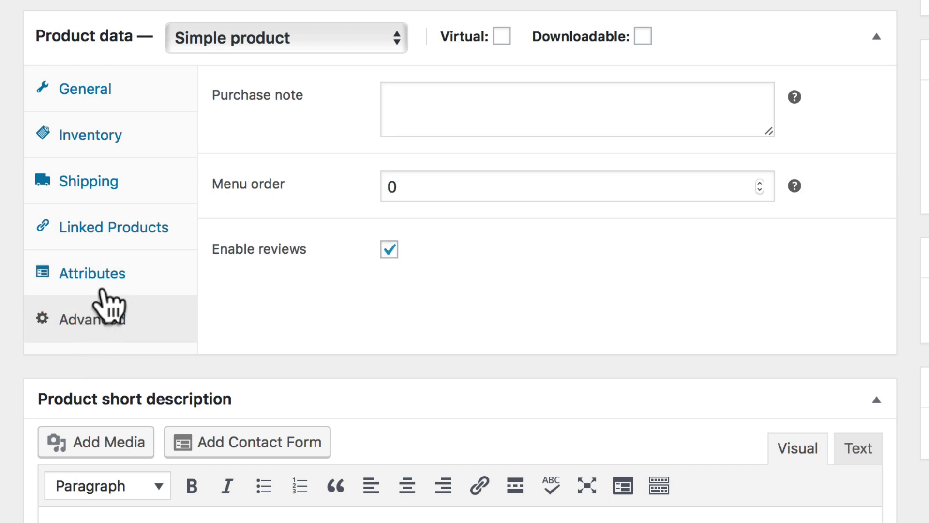
pyautogui.click(94, 94)
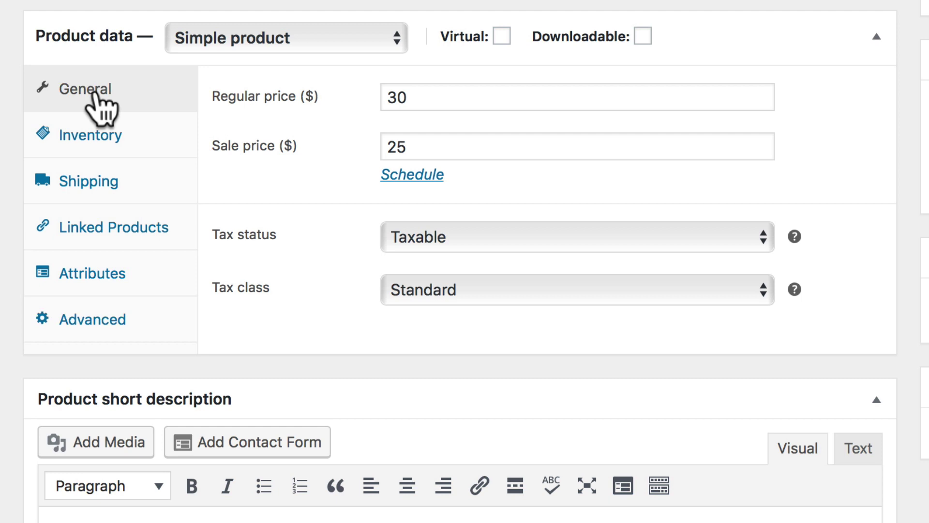
# - Leave Manage stock unchecked on the Inventory tab
pyautogui.click(95, 141)
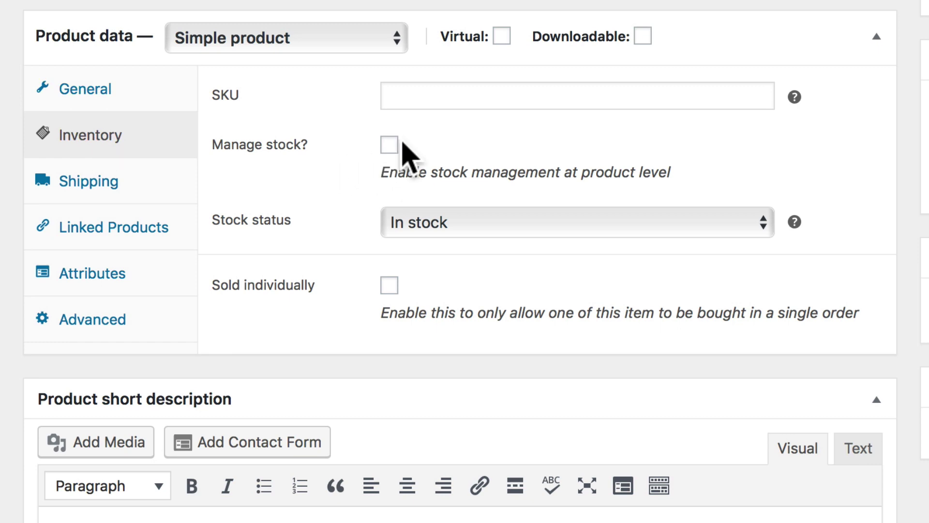
pyautogui.click(390, 145)
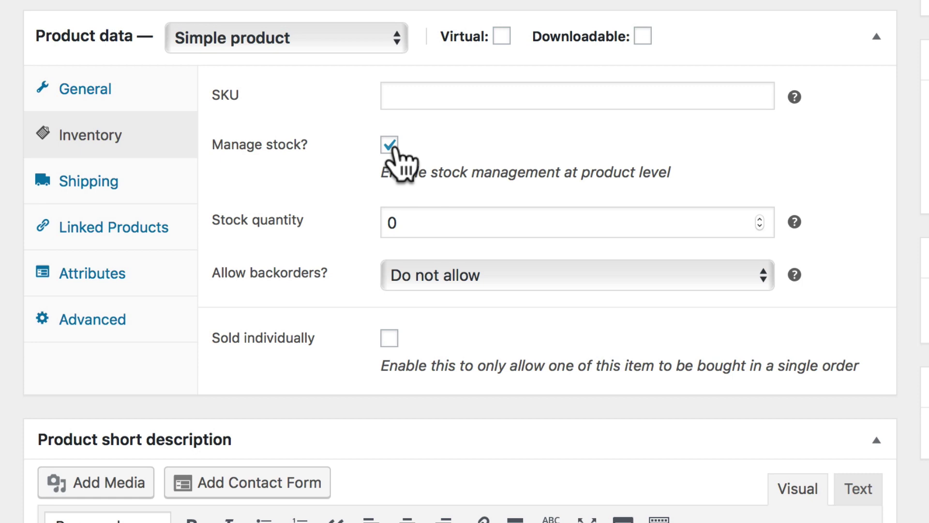
pyautogui.click(394, 149)
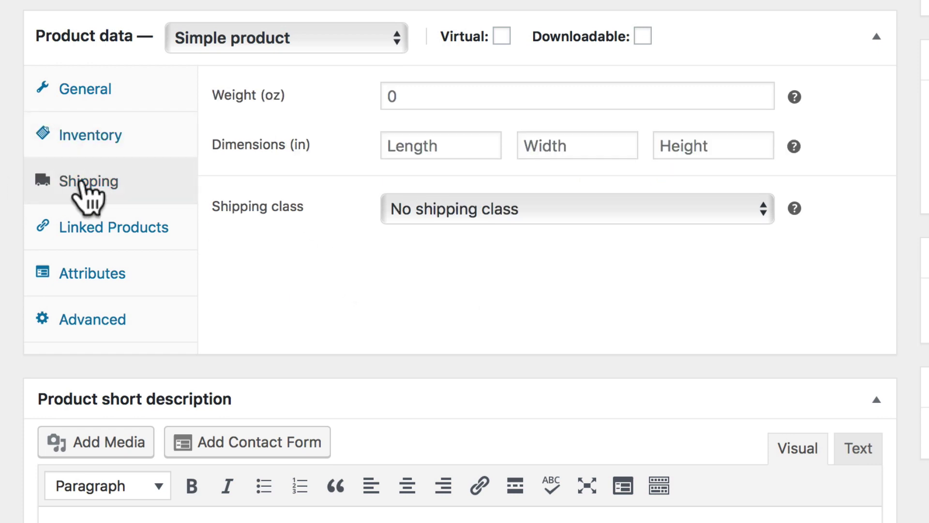
# - Set shipping weight 25 oz and dimensions 5 × 2 × 2 in, with no shipping class
pyautogui.click(458, 99)
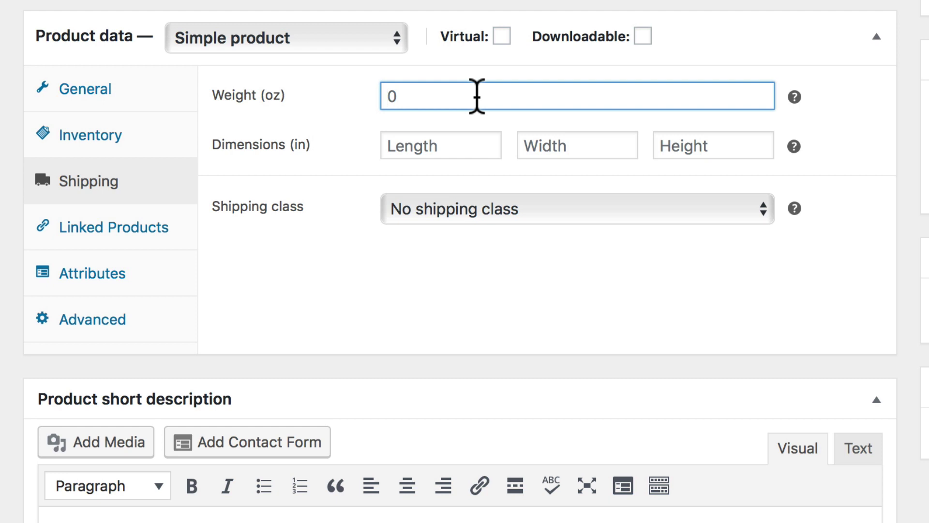
pyautogui.write('25')
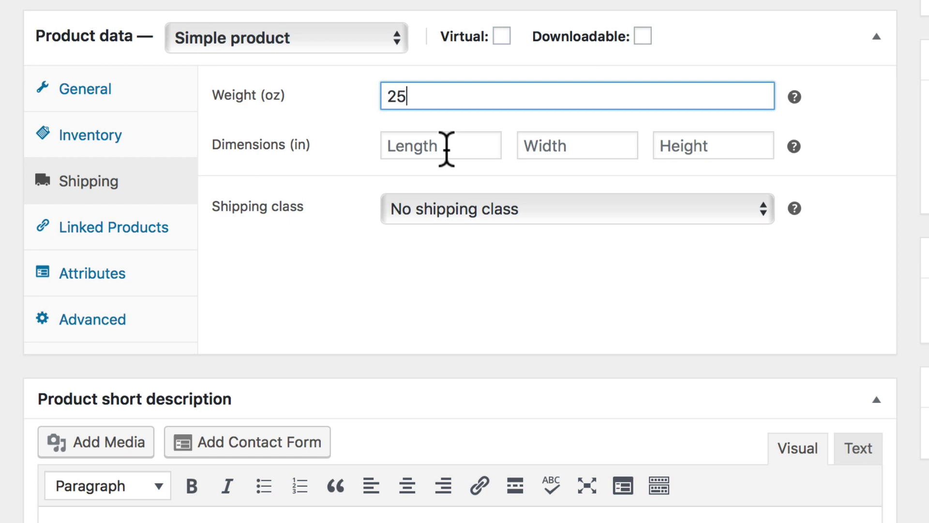
pyautogui.click(446, 148)
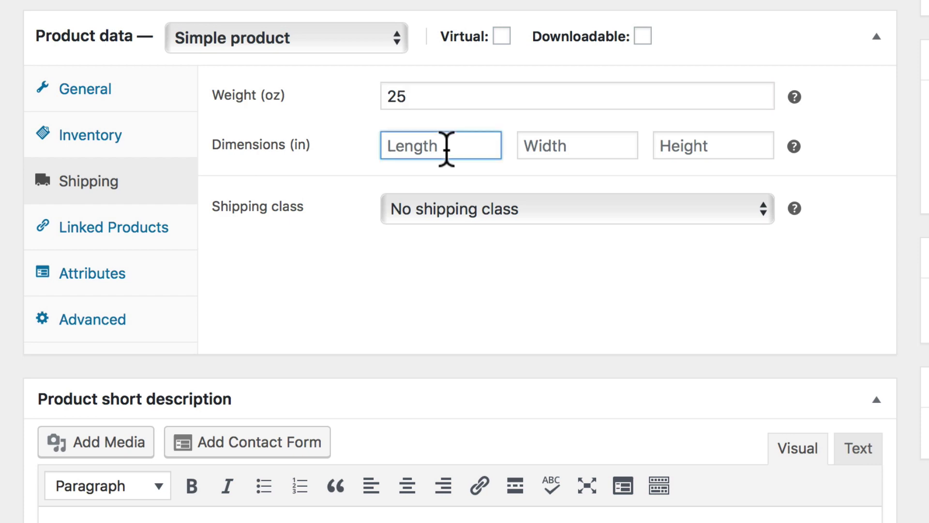
pyautogui.write('5')
pyautogui.press('Tab')
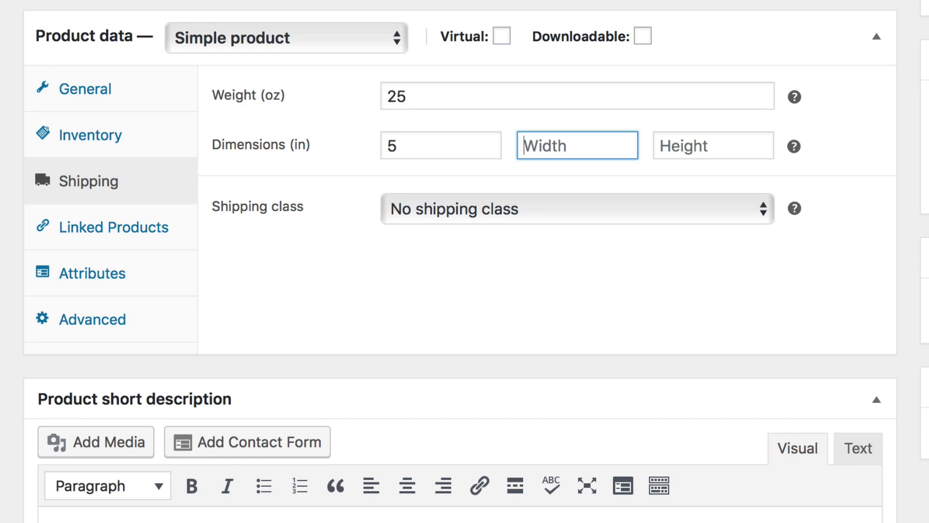
pyautogui.write('2')
pyautogui.press('Tab')
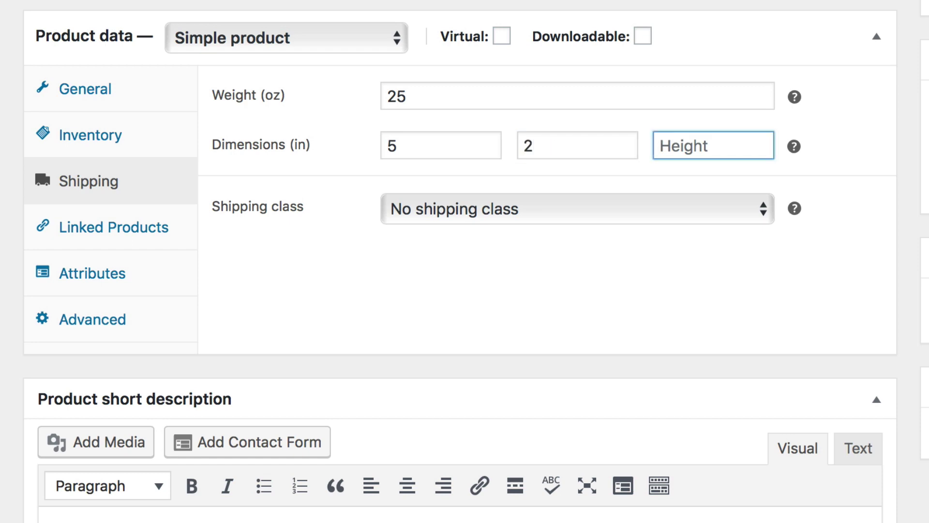
pyautogui.write('2')
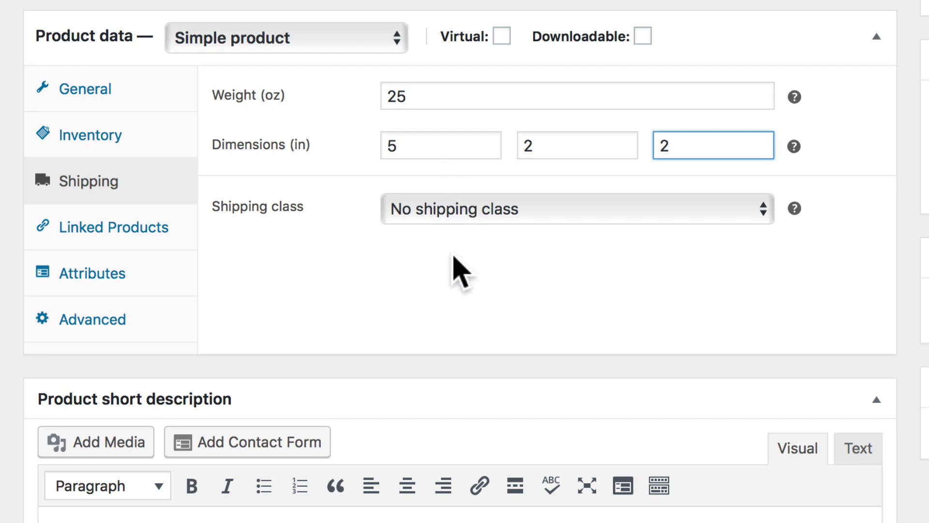
pyautogui.click(472, 209)
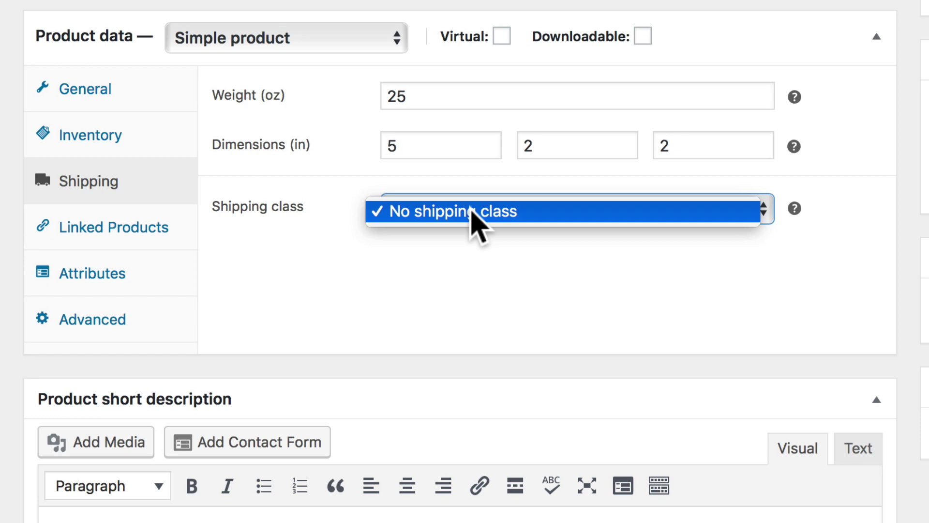
pyautogui.click(465, 261)
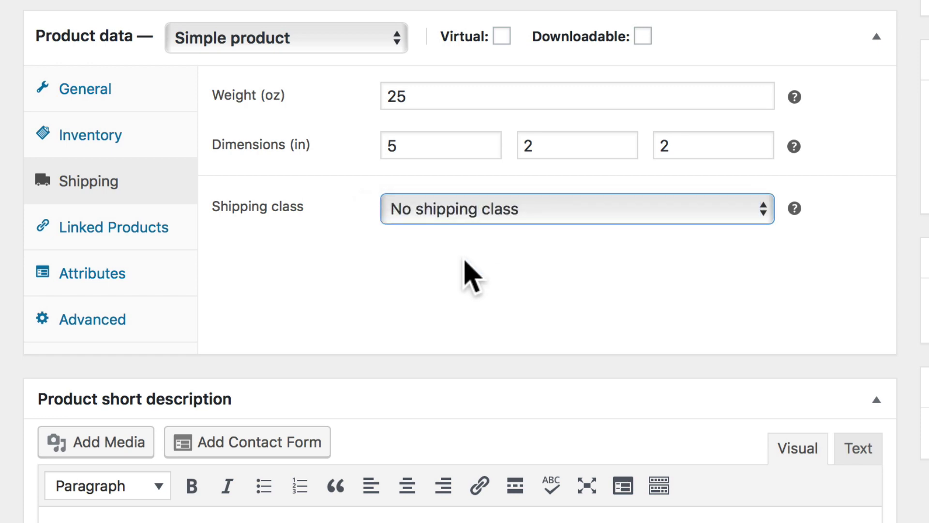
pyautogui.click(90, 227)
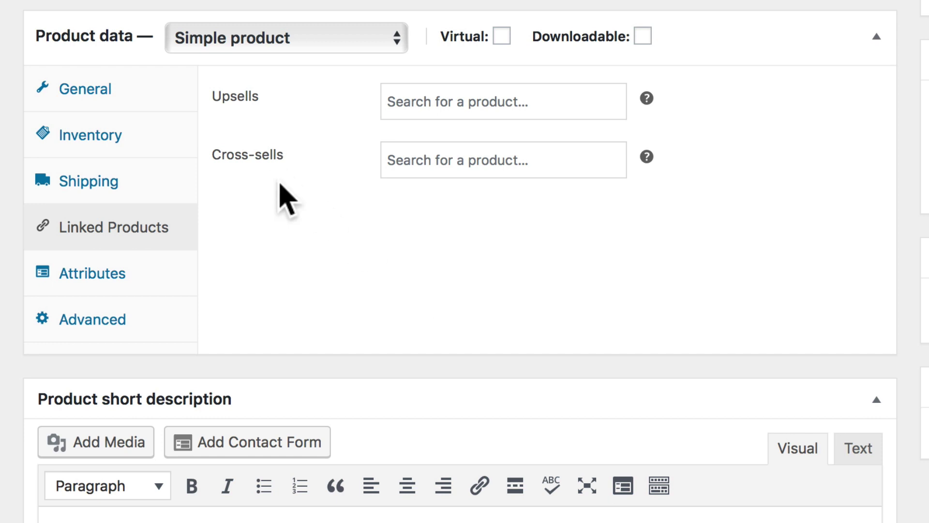
# - Look through the Linked Products upsells, Attributes and Advanced tabs
pyautogui.click(493, 101)
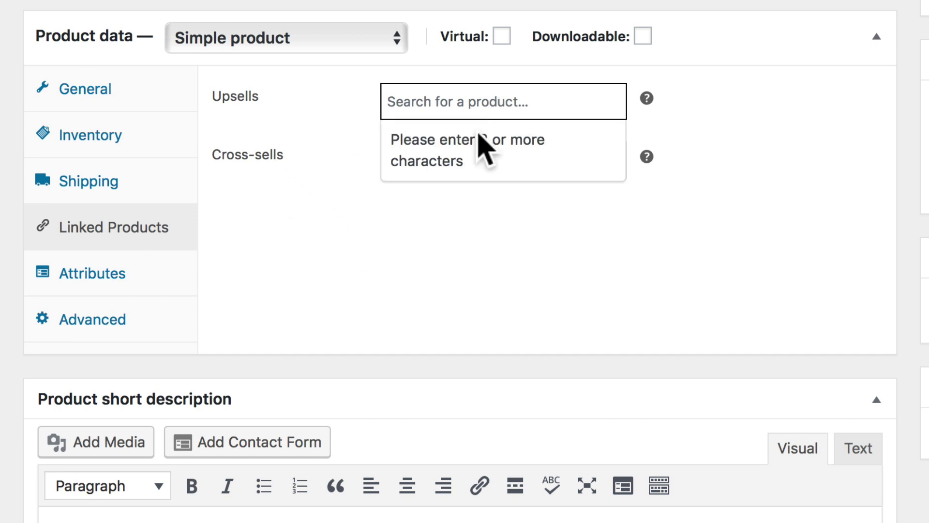
pyautogui.click(467, 226)
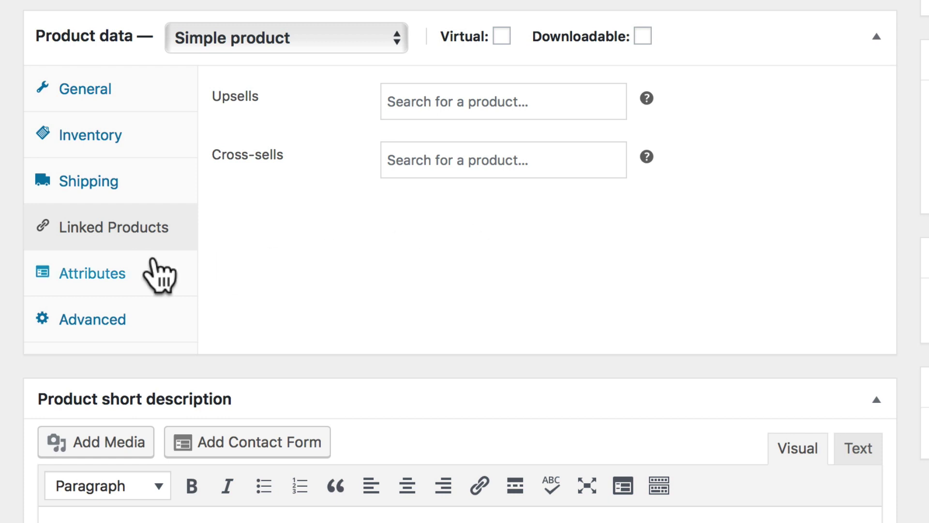
pyautogui.click(112, 274)
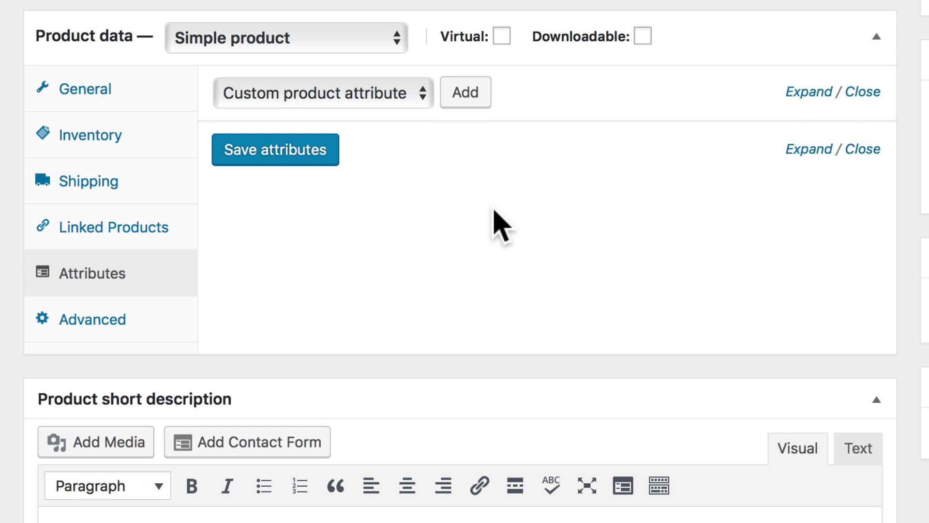
pyautogui.click(80, 323)
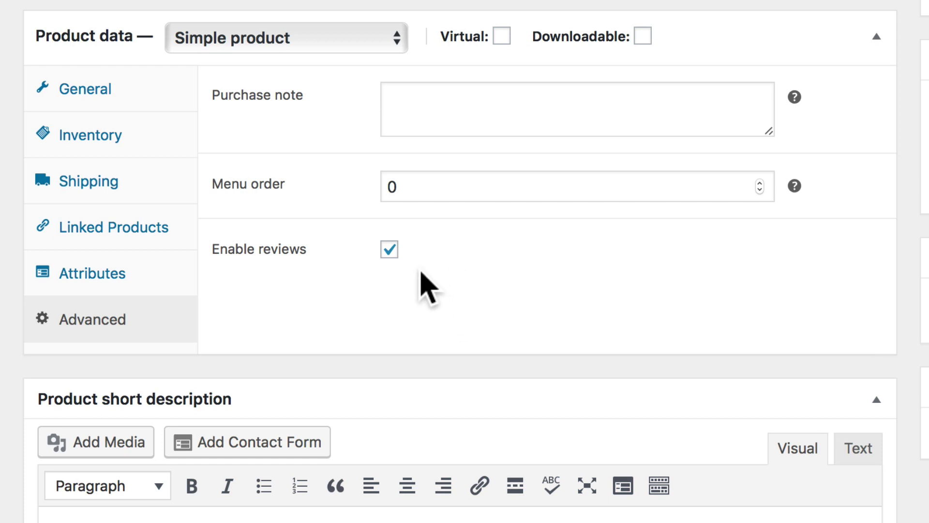
# - Paste the 'Celebrate your love of dinosaurs…' paragraph into the product short description
pyautogui.scroll(-5, 420, 274)
pyautogui.click(274, 304)
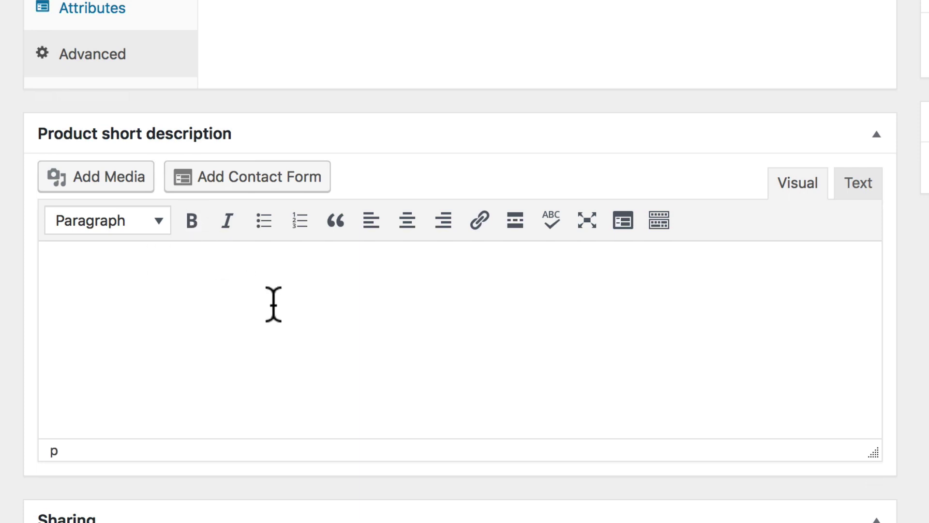
pyautogui.write("Celebrate your love of dinosaurs with our Dinosaurs Are Awesome t-shirt.  They're huge, they're lizards, and they're in our favorite movie: Jurassic Park.")
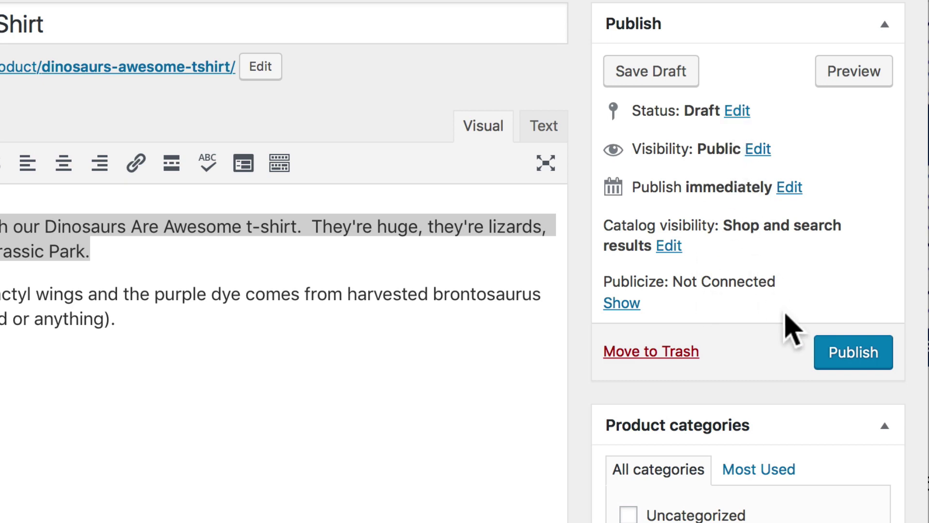
# - Create and assign a new Clothing product category
pyautogui.scroll(-5, 773, 334)
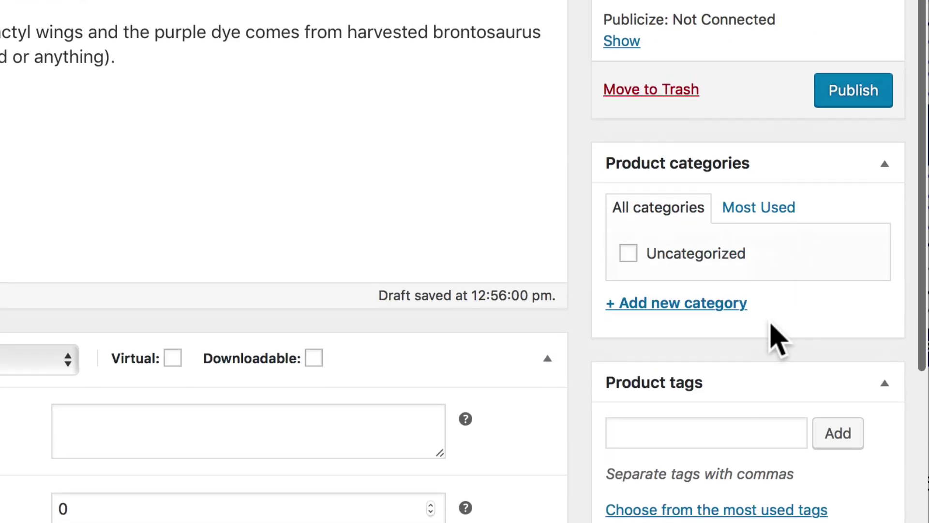
pyautogui.click(657, 303)
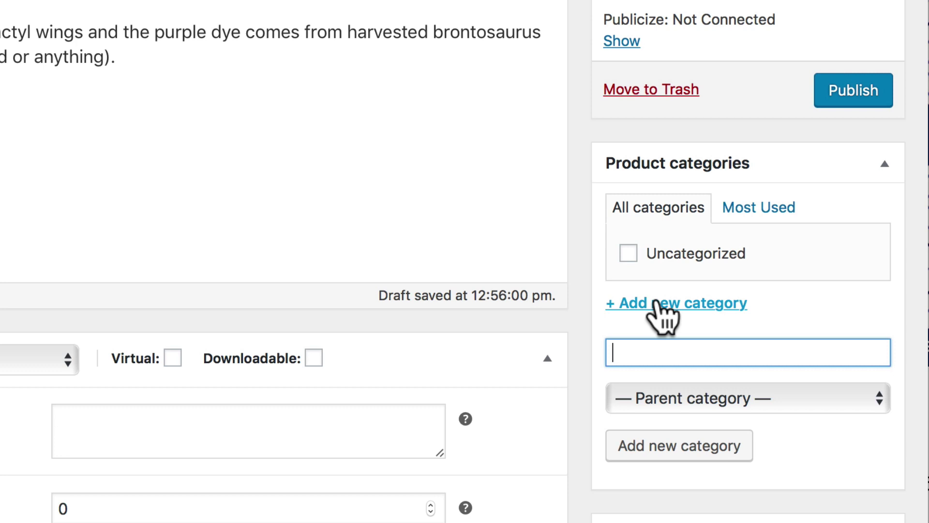
pyautogui.write('Clothing')
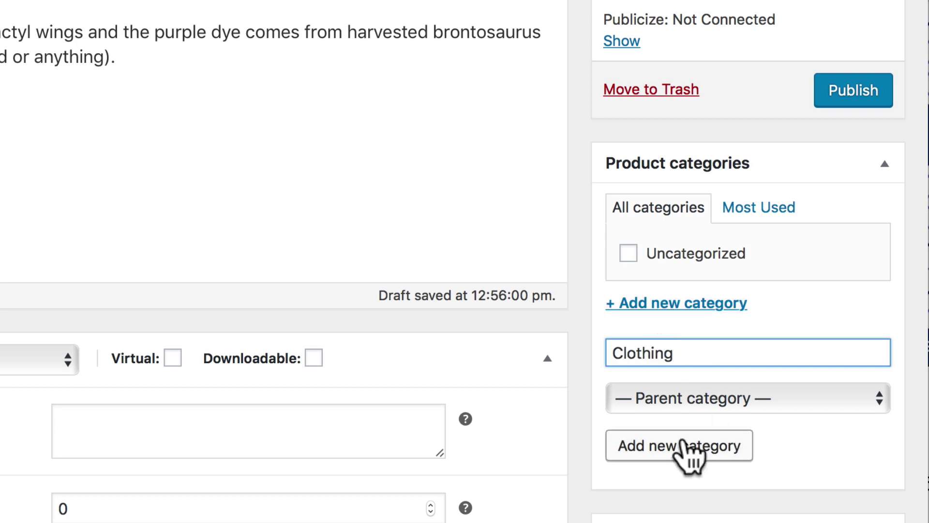
pyautogui.click(680, 444)
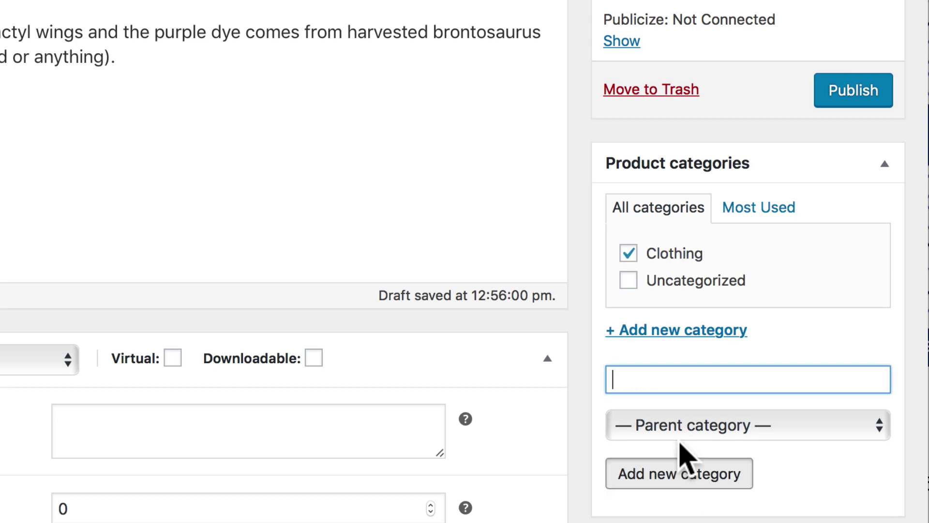
# - Add the product tag 'dinosaur'
pyautogui.scroll(-5, 684, 452)
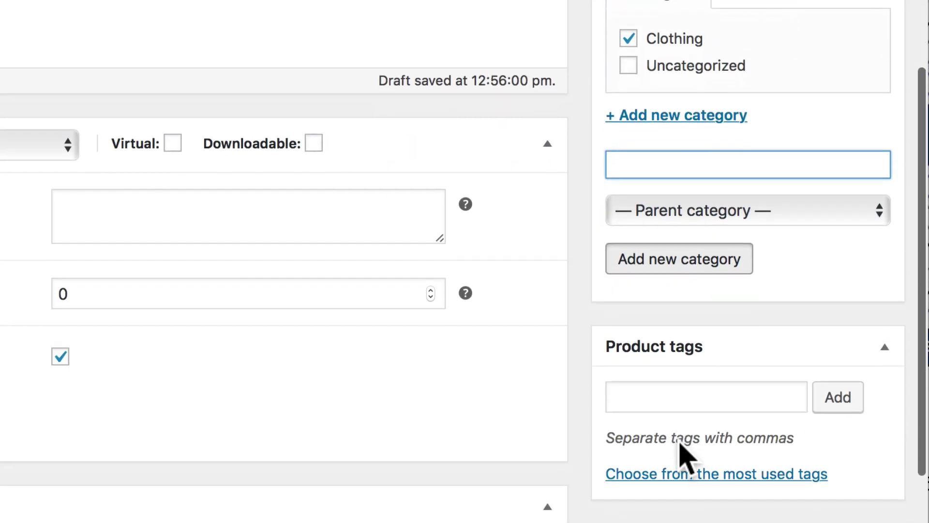
pyautogui.click(675, 406)
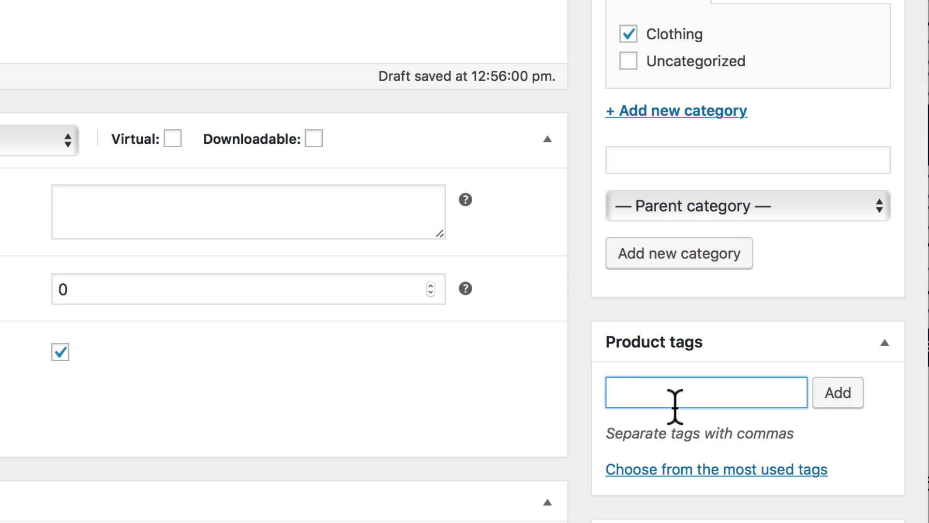
pyautogui.write('dino')
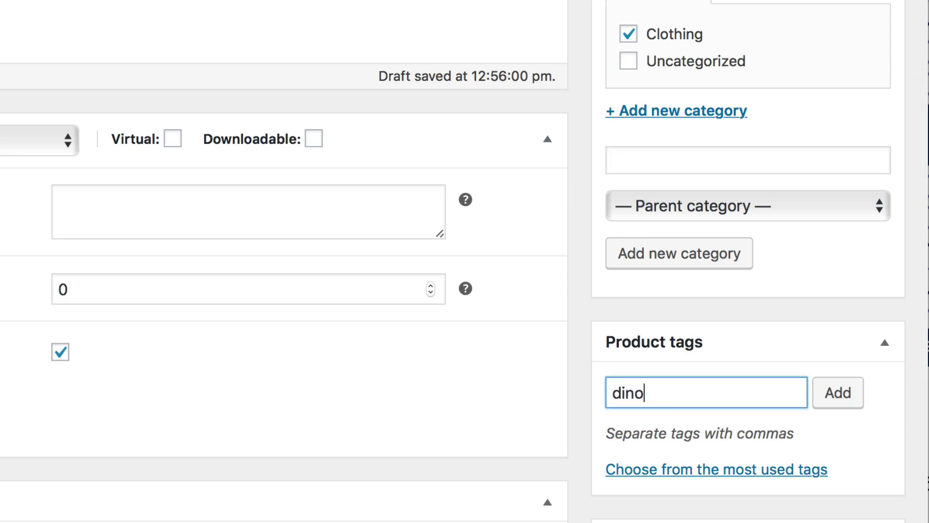
pyautogui.write('saur')
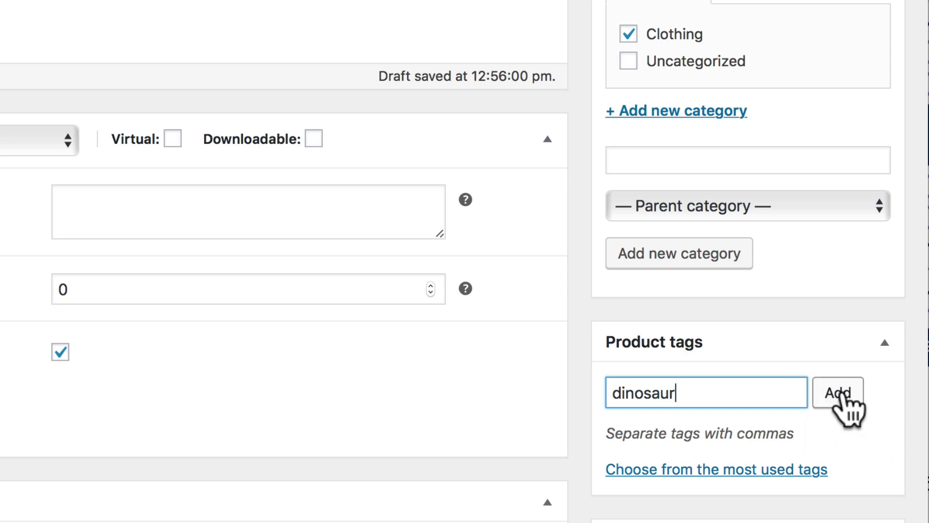
pyautogui.click(838, 392)
pyautogui.scroll(-8, 837, 389)
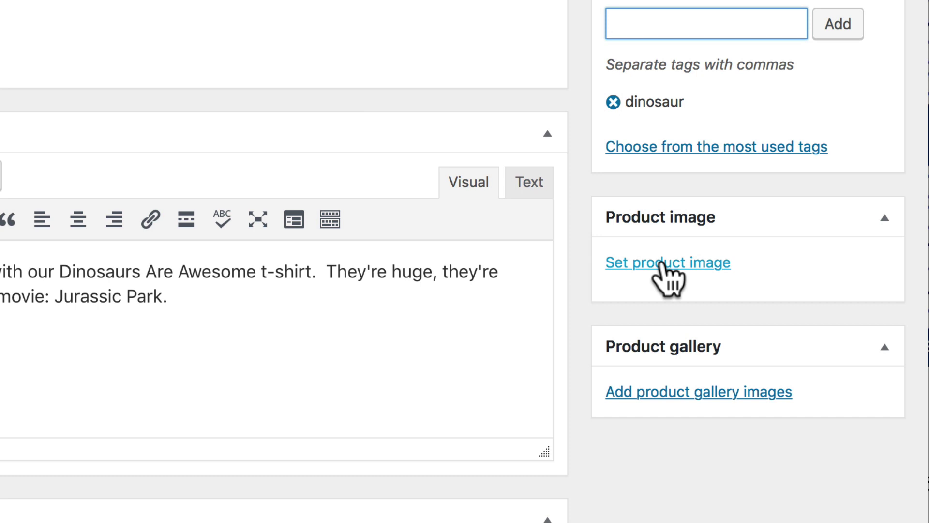
# - Upload dinosaurs-are-awesome.jpg as the product image
pyautogui.click(661, 263)
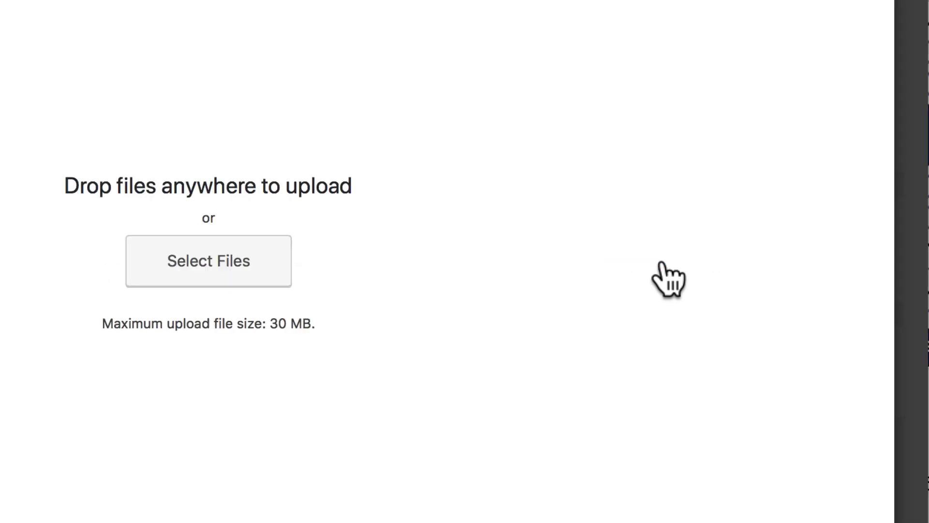
pyautogui.click(205, 260)
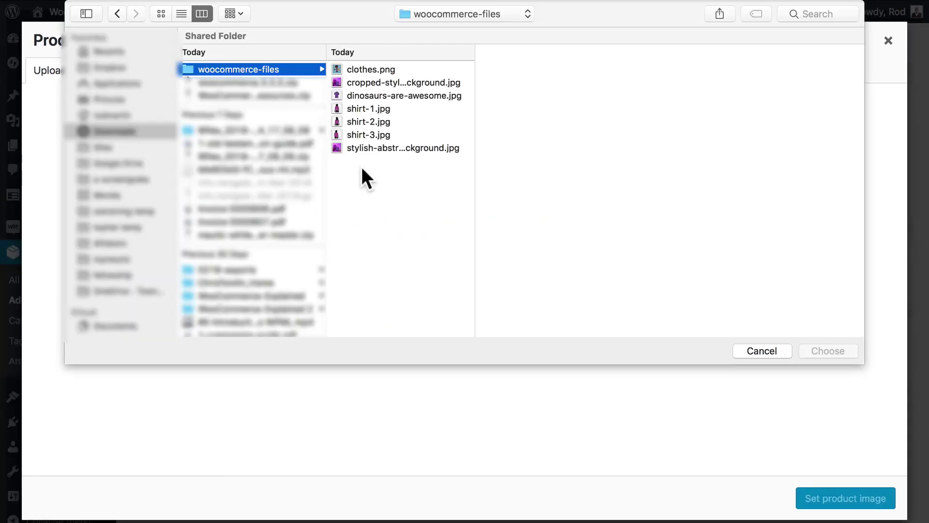
pyautogui.doubleClick(357, 95)
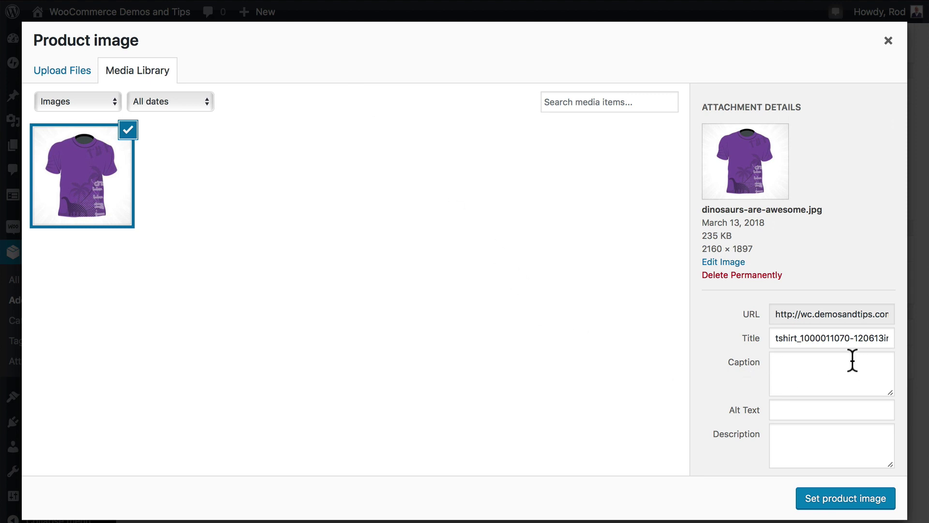
# - Title and alt-text the image 'dinosaurs are awesome', describe it 'The dinosaurs are awesome t-shirt', and set it
pyautogui.tripleClick(831, 338)
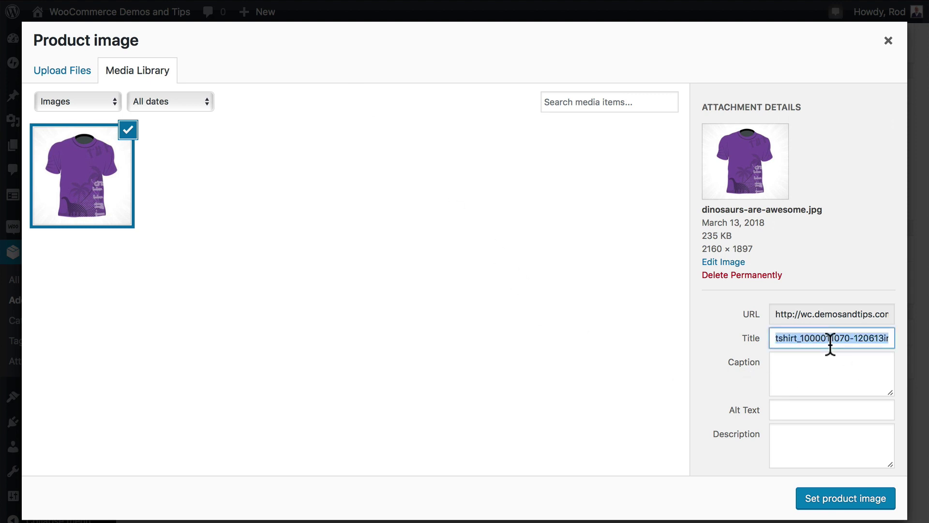
pyautogui.write('din')
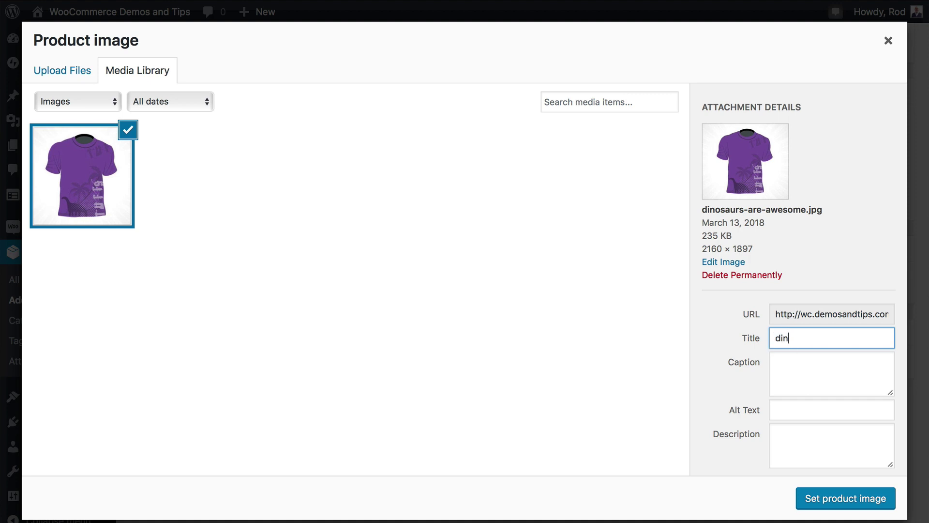
pyautogui.write('osaurs are awesome')
pyautogui.press('super+a')
pyautogui.press('super+c')
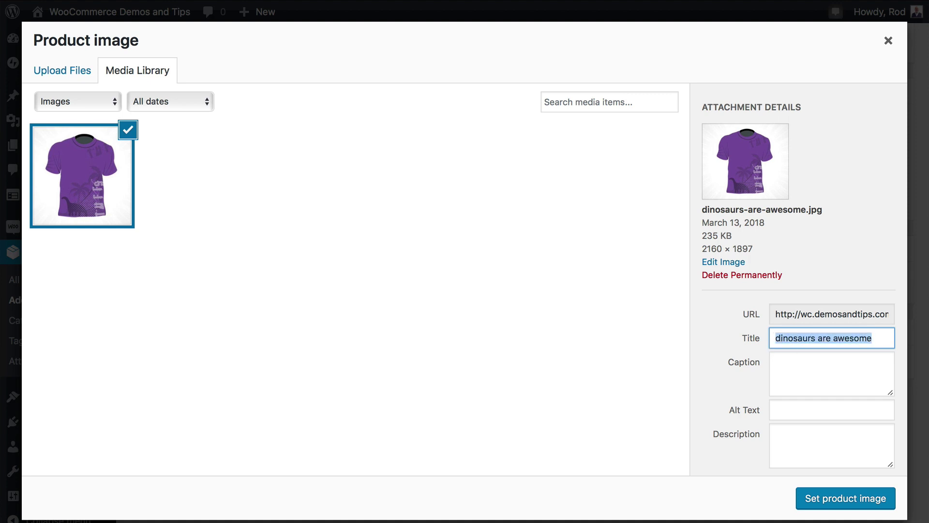
pyautogui.press('Tab')
pyautogui.press('Tab')
pyautogui.press('super+v')
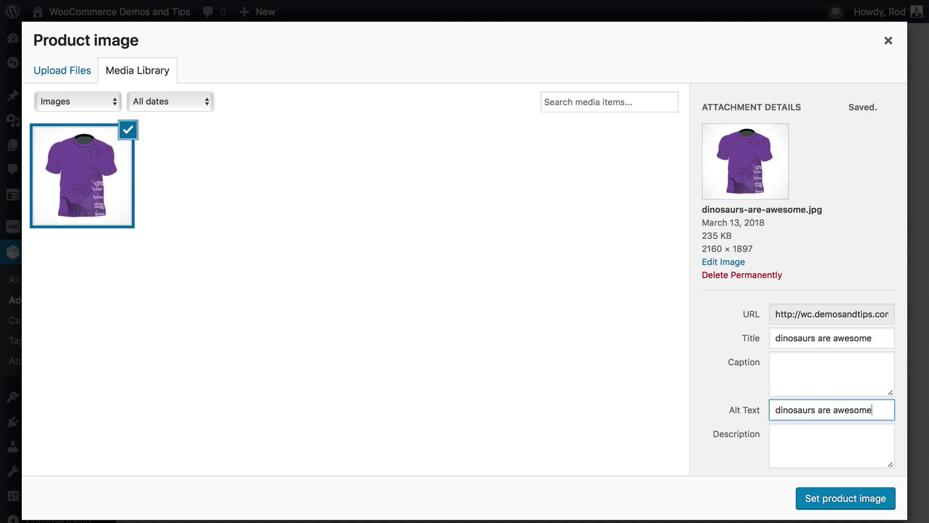
pyautogui.click(839, 444)
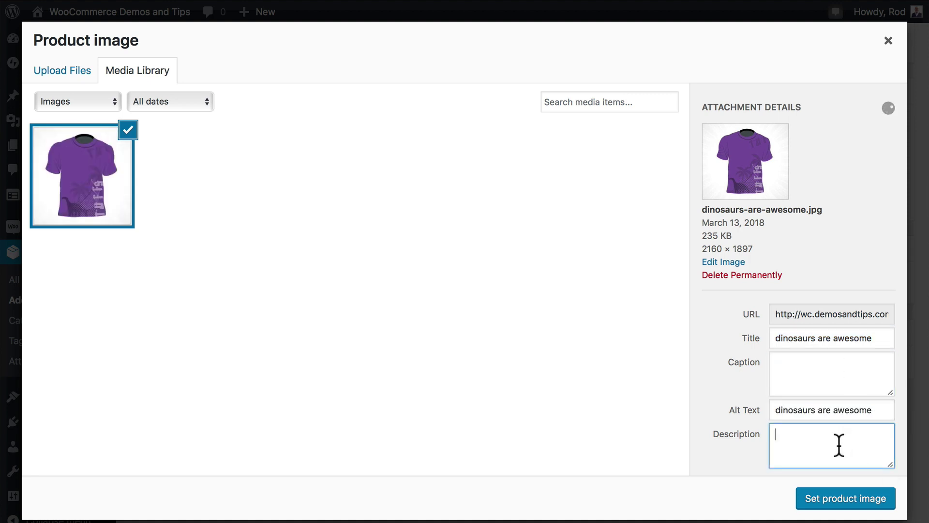
pyautogui.write('The dinosaurs are awesome t')
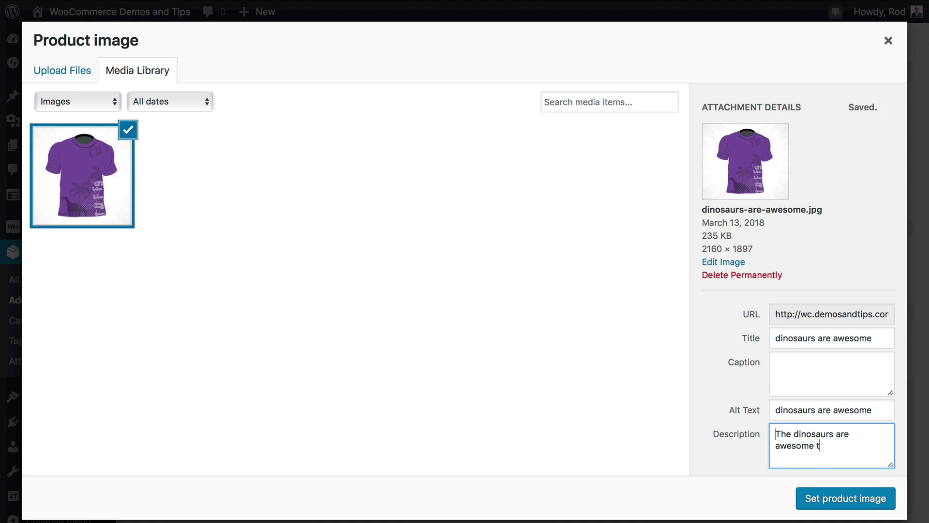
pyautogui.write('-shirt')
pyautogui.click(852, 501)
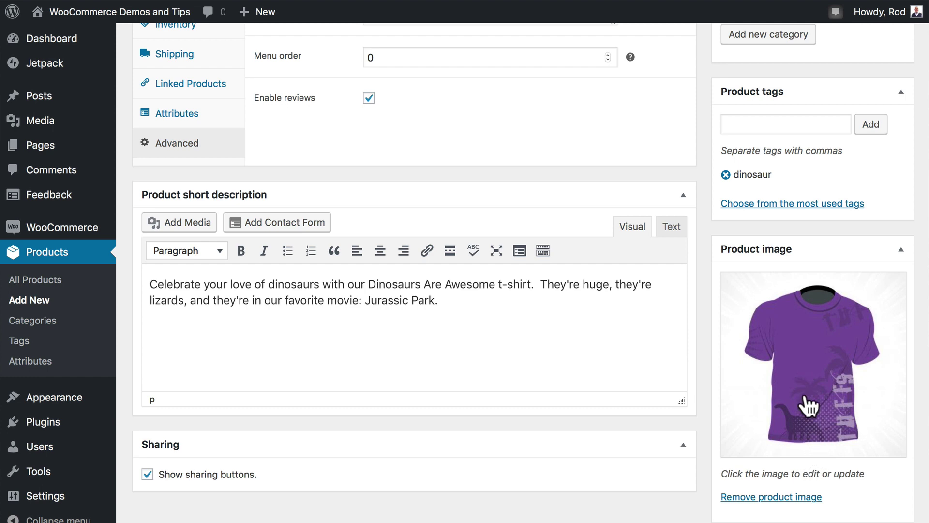
# - Publish the Dinosaurs Are Awesome T-Shirt product and view it on the storefront
pyautogui.scroll(10, 807, 406)
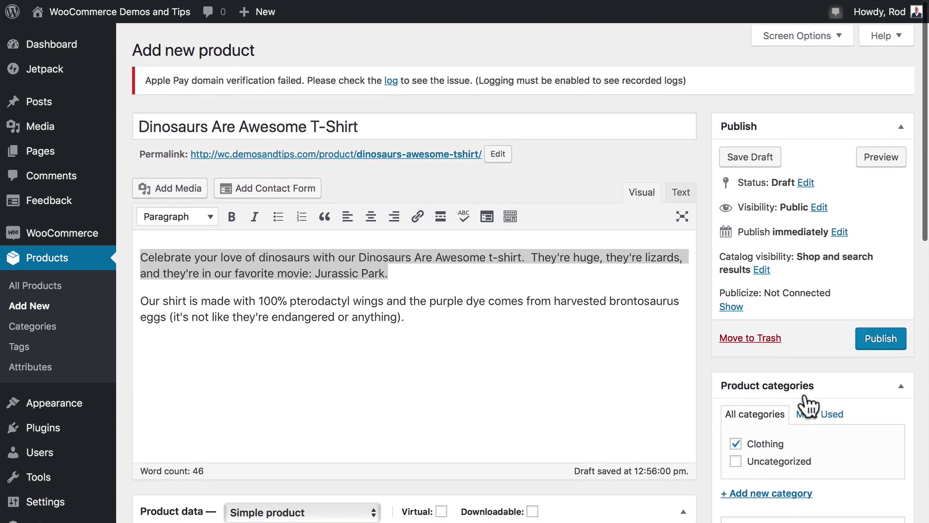
pyautogui.click(886, 338)
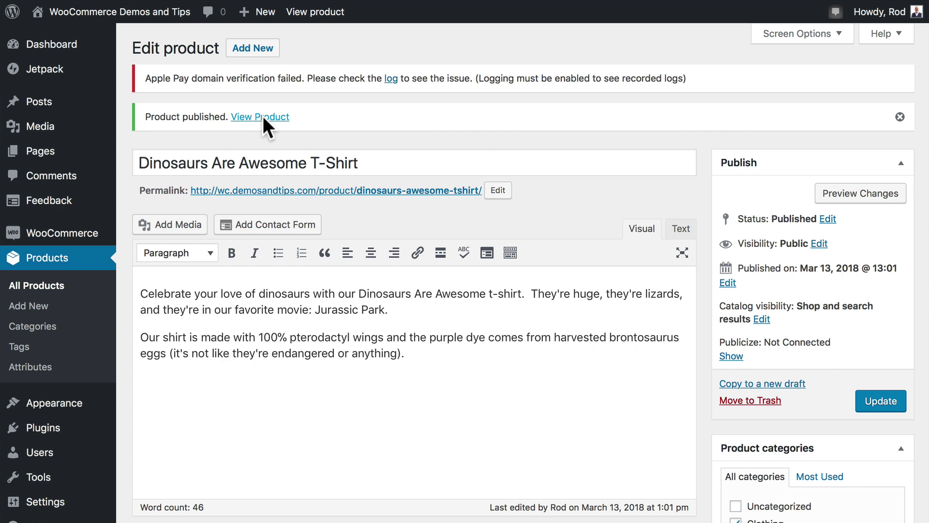
pyautogui.click(262, 116)
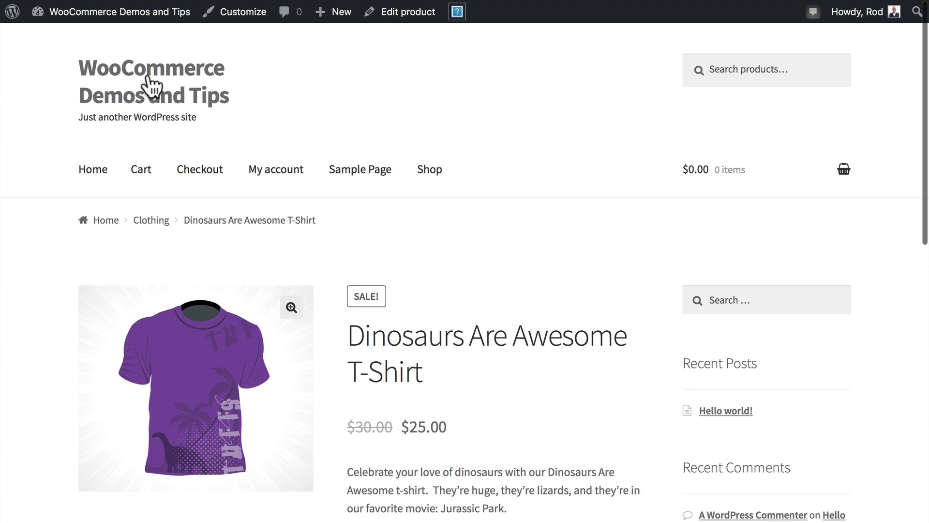
# - Review the T-shirt's product page, showing $30.00 reduced to $25.00
pyautogui.scroll(-5, 147, 77)
pyautogui.scroll(-1, 148, 78)
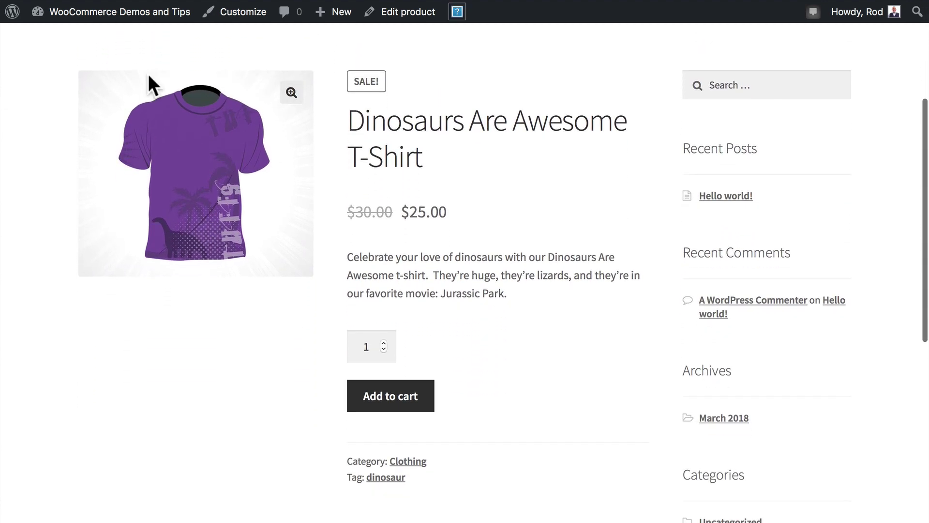
pyautogui.scroll(2, 149, 83)
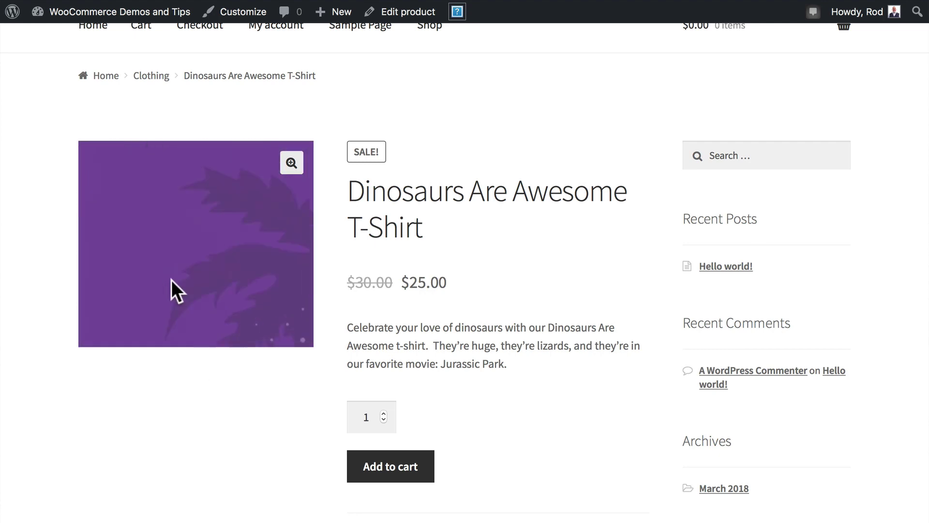
pyautogui.scroll(-2, 164, 381)
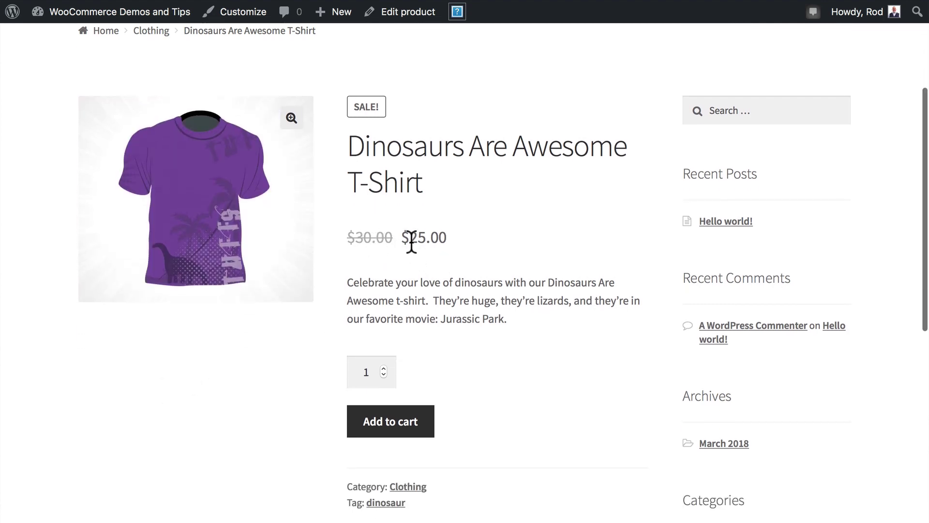
pyautogui.scroll(-4, 412, 242)
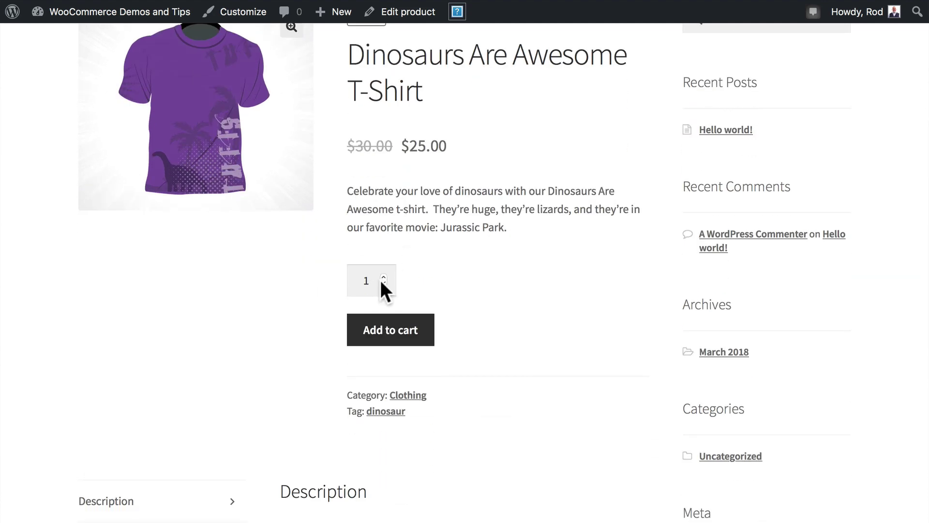
pyautogui.scroll(-3, 401, 347)
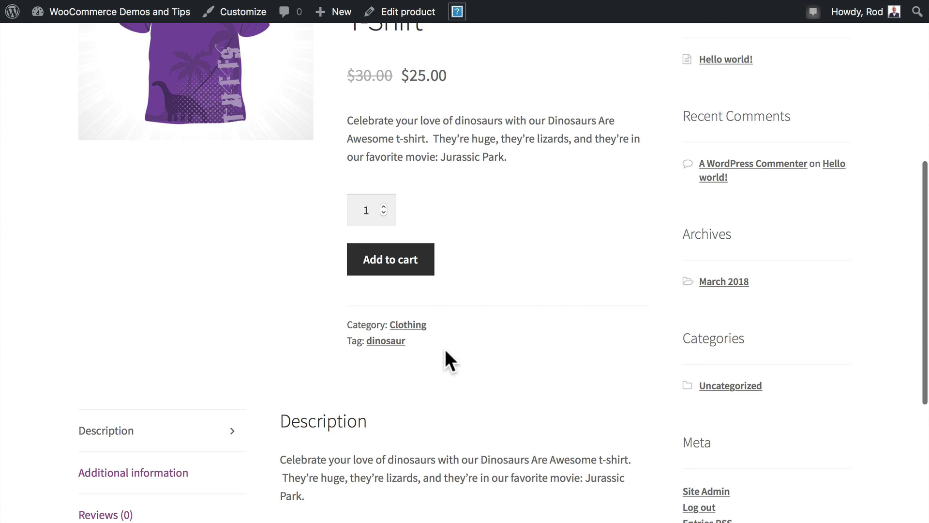
pyautogui.scroll(-10, 446, 351)
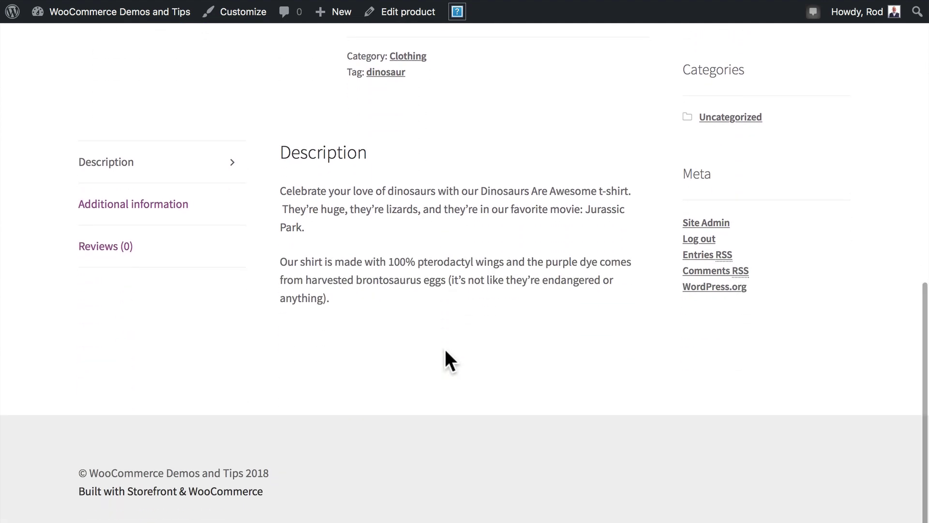
pyautogui.scroll(15, 445, 349)
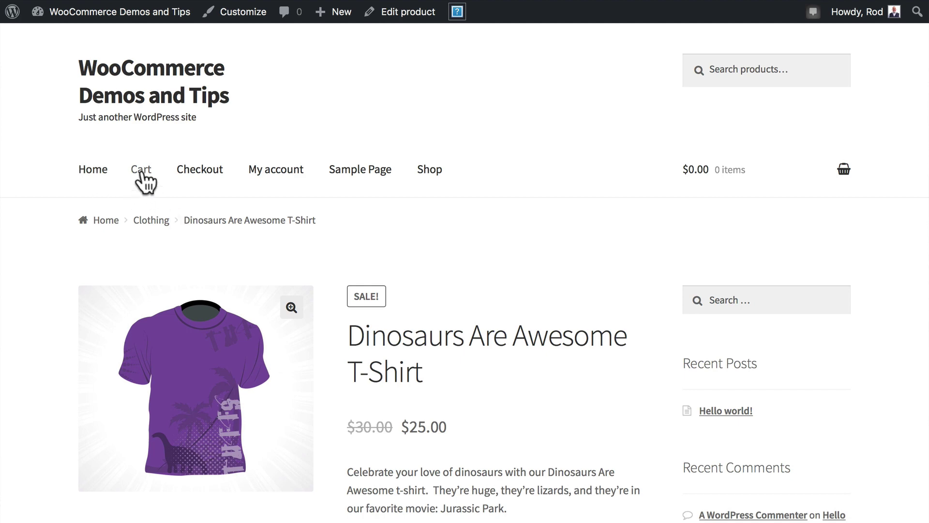
# - Check the Shop page lists the T-shirt as its sale product, then return to the Dashboard
pyautogui.click(430, 169)
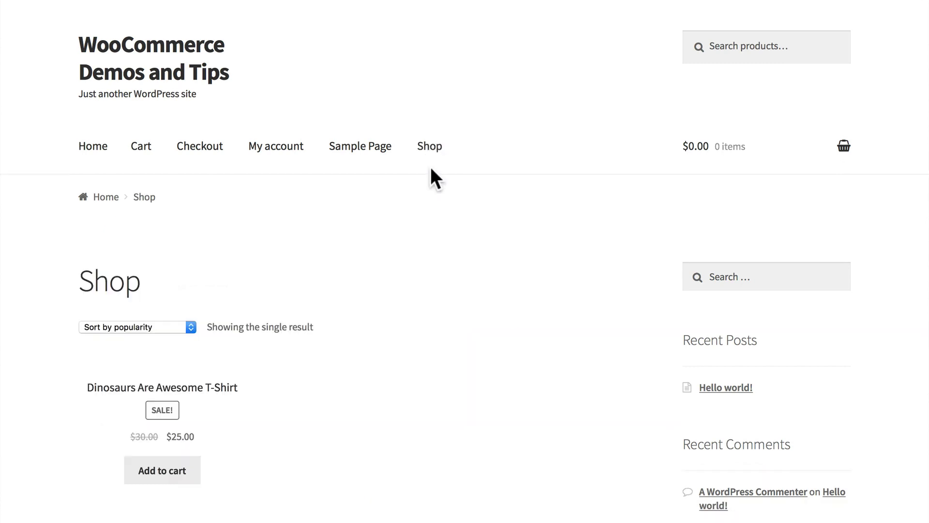
pyautogui.scroll(-3, 431, 170)
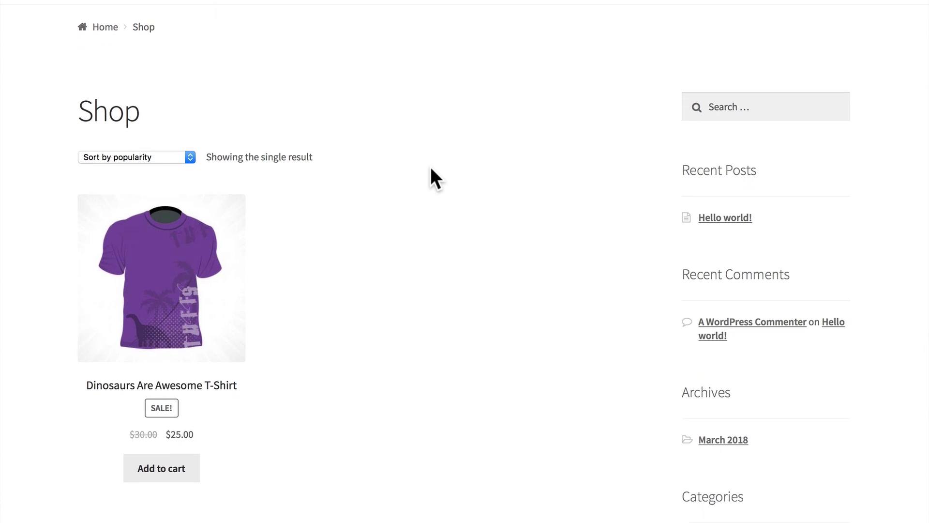
pyautogui.scroll(5, 431, 167)
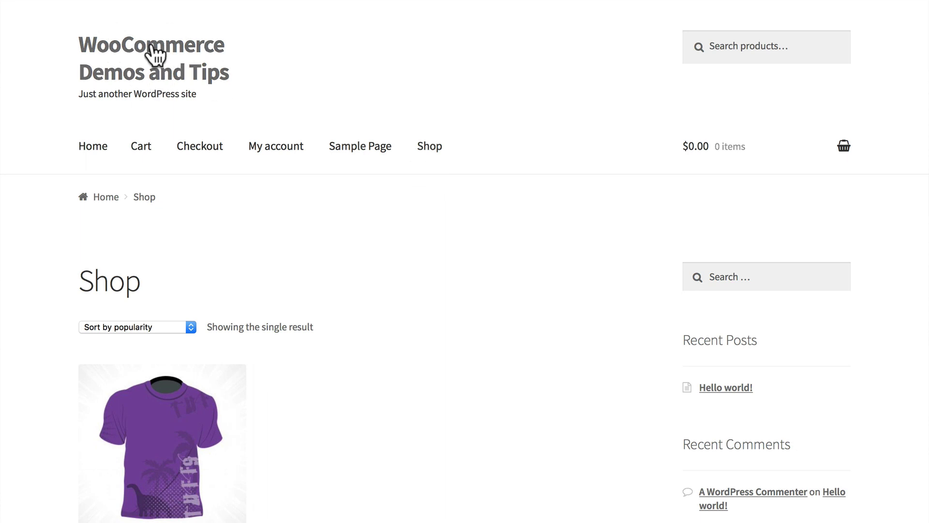
pyautogui.click(162, 0)
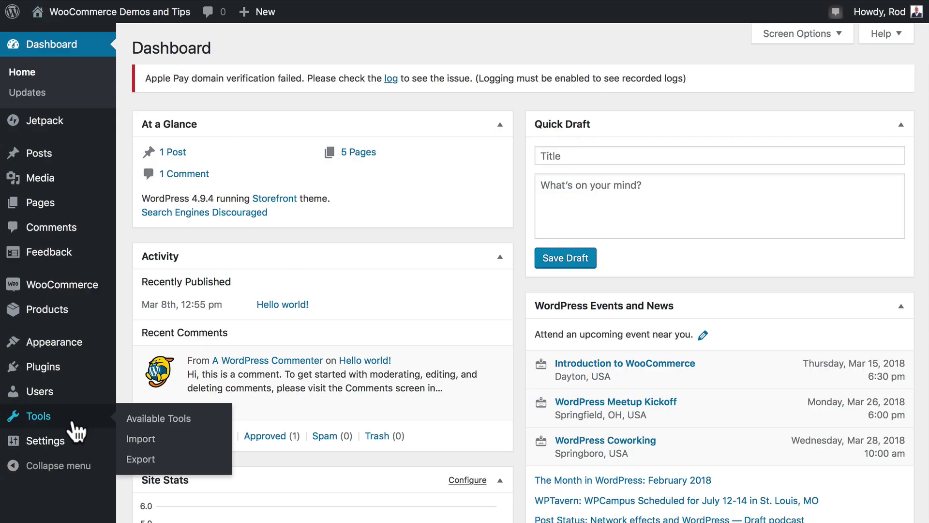
# - In General Settings, set Site Title 'Purpleville' and Tagline 'A WooCommerce Demo Site'
pyautogui.moveTo(45, 441)
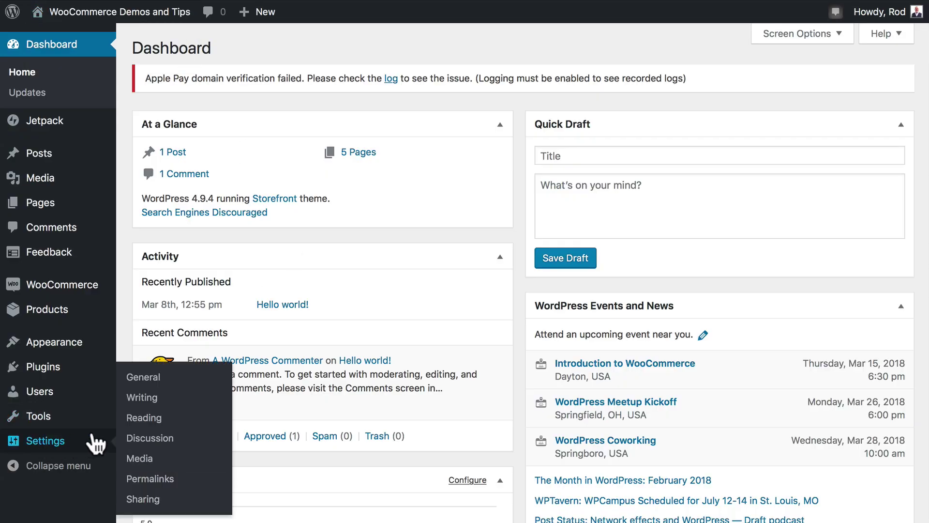
pyautogui.click(146, 377)
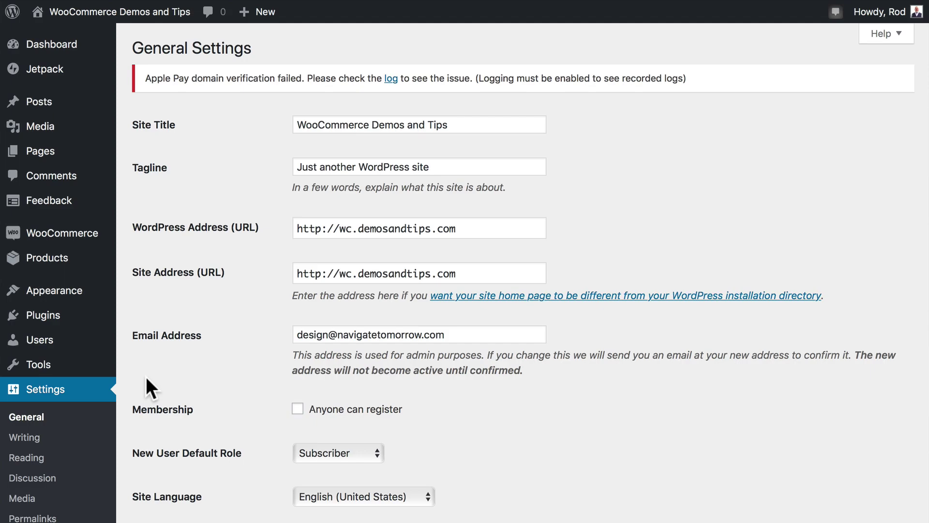
pyautogui.click(420, 121)
pyautogui.press('super+a')
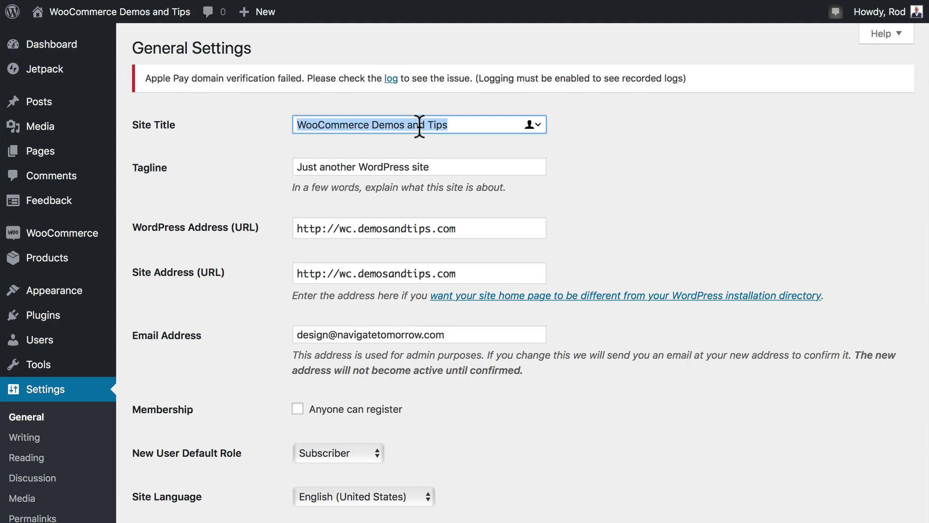
pyautogui.write('Purpleville')
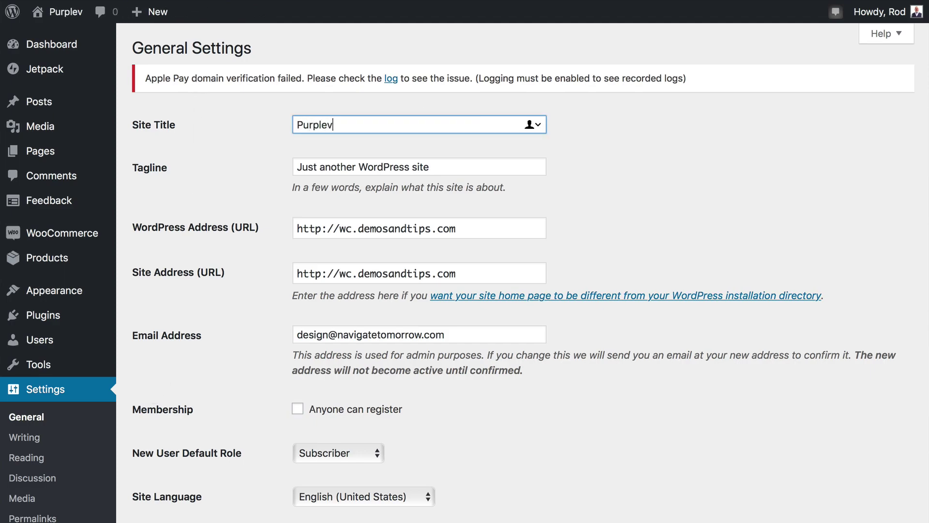
pyautogui.press('Tab')
pyautogui.write('A Woo')
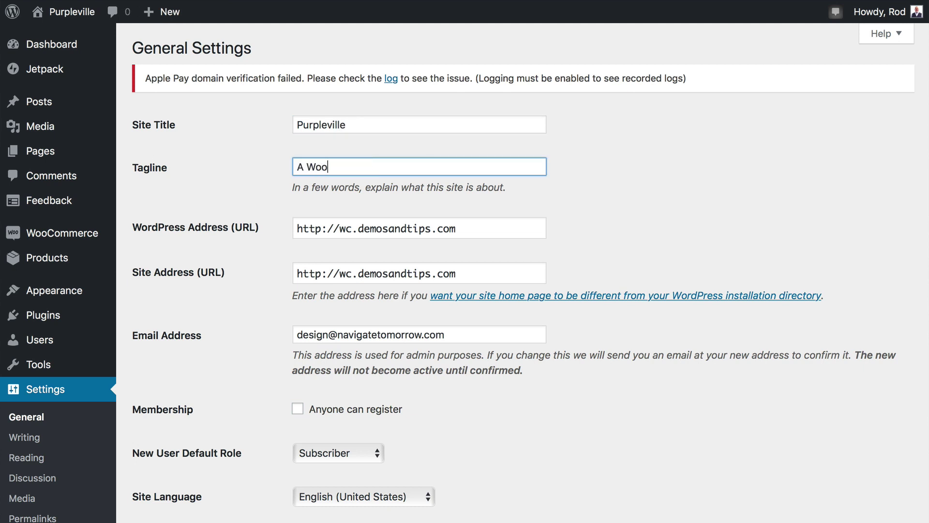
pyautogui.write('Commerce Demo site')
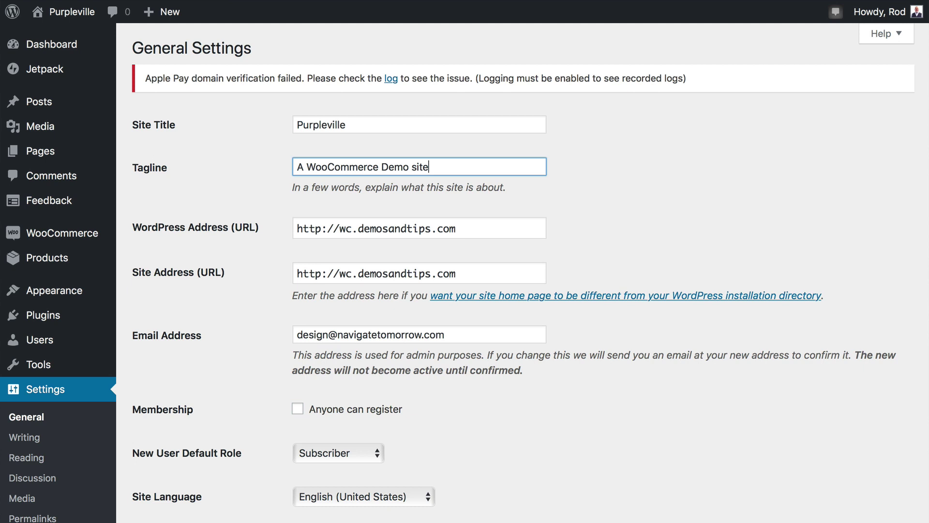
pyautogui.press('BackSpace')
pyautogui.press('BackSpace')
pyautogui.press('BackSpace')
pyautogui.press('BackSpace')
pyautogui.write('Site')
# - Change the WordPress and Site addresses to https, save, and go to All Products
pyautogui.click(320, 229)
pyautogui.write('s')
pyautogui.click(321, 274)
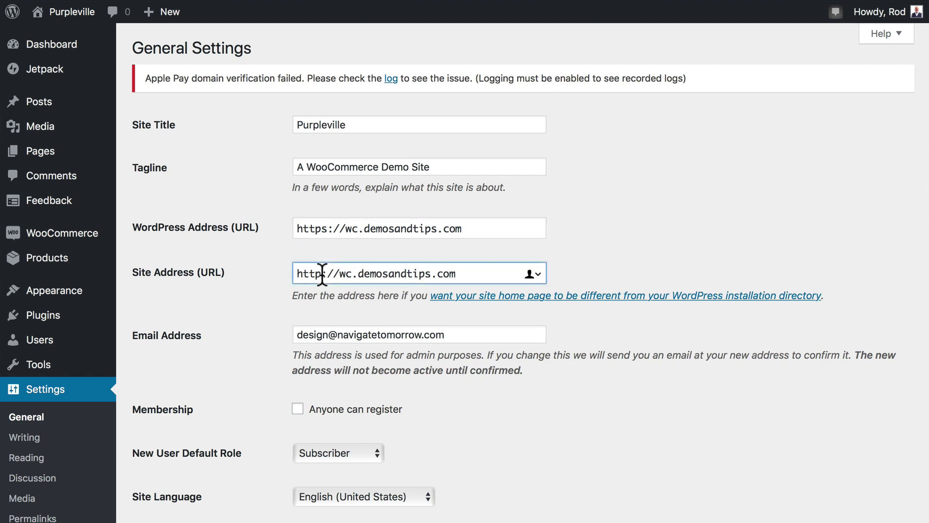
pyautogui.write('s')
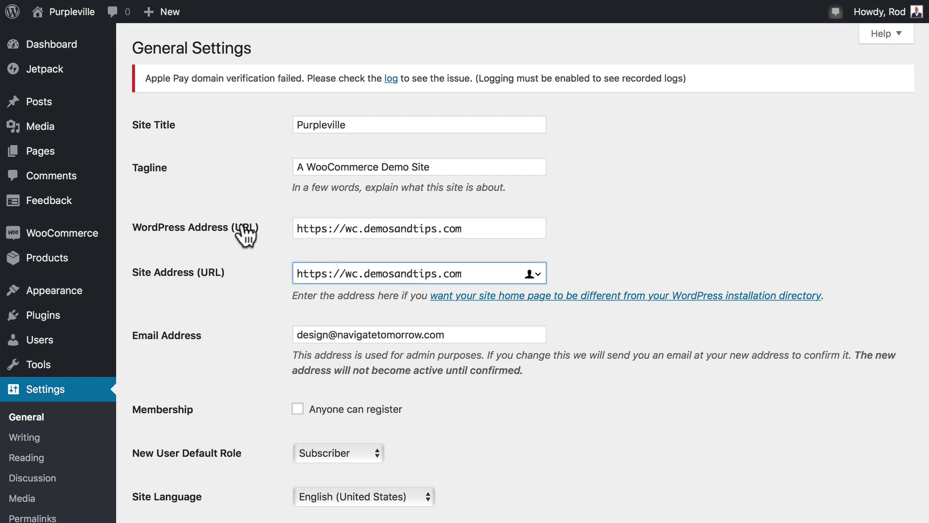
pyautogui.scroll(-10, 279, 229)
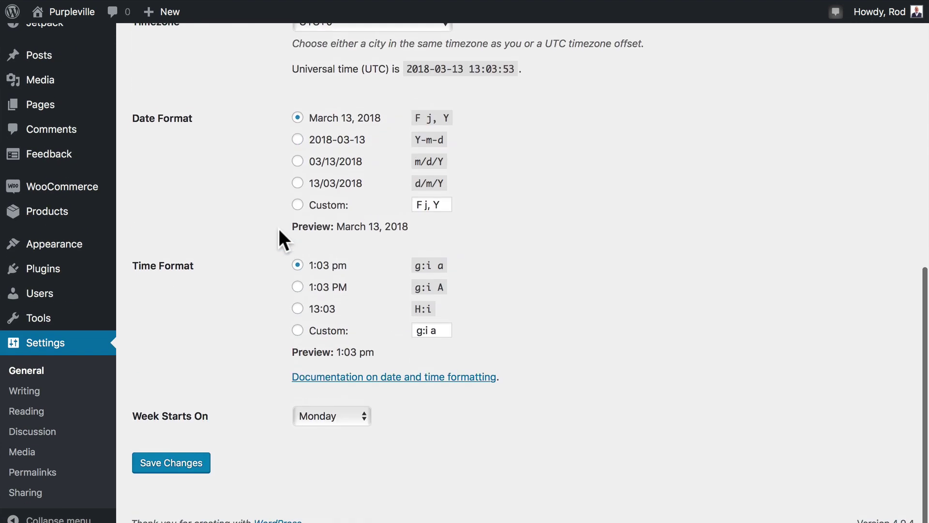
pyautogui.click(172, 466)
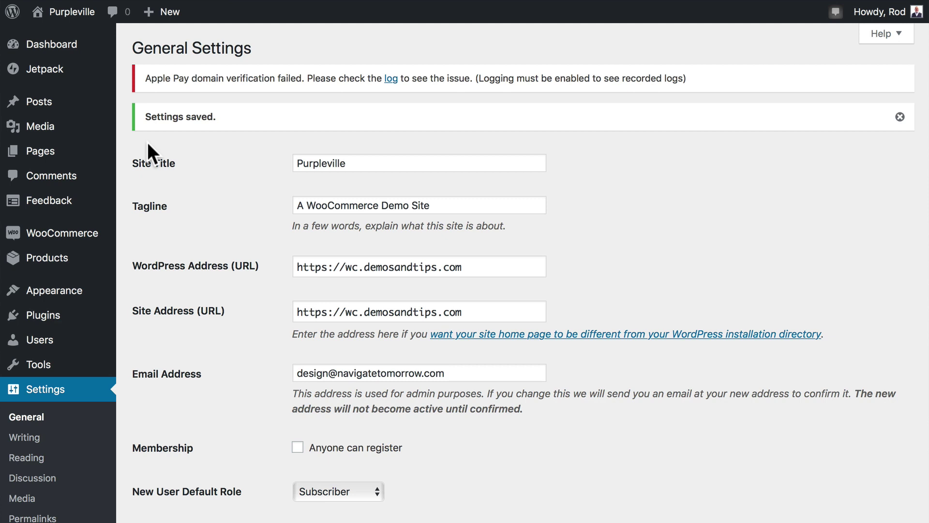
pyautogui.moveTo(44, 266)
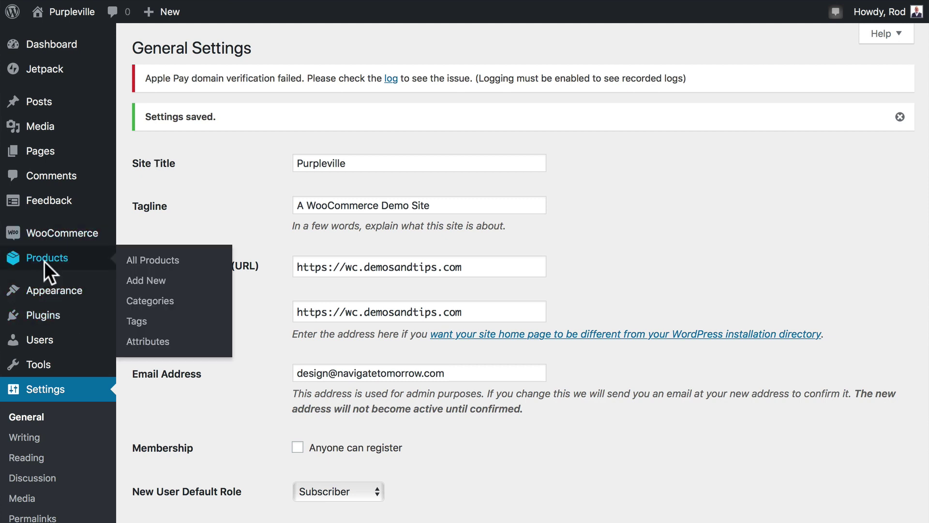
pyautogui.click(44, 261)
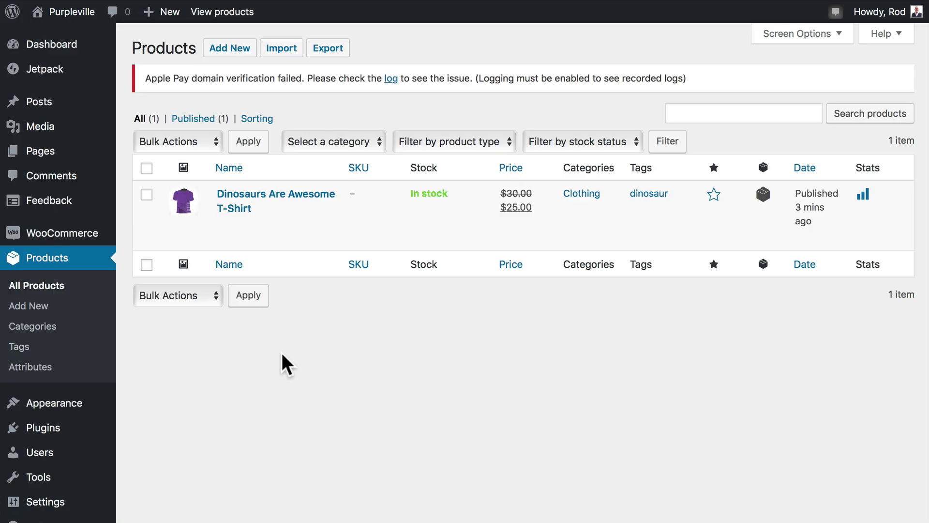